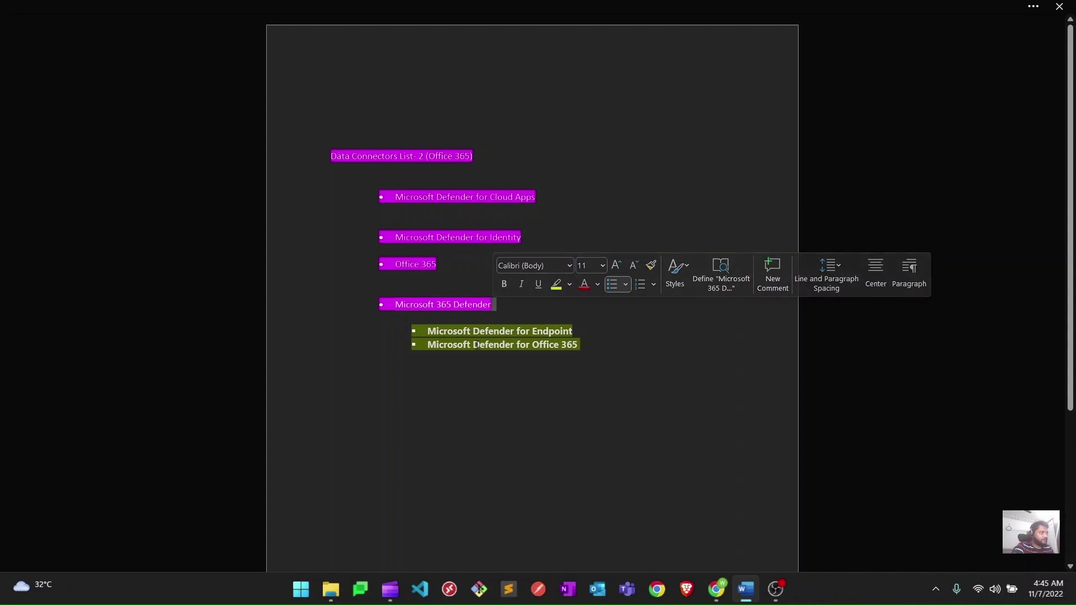
Step: Switch to Chrome and open the data connectors of the Youtube-Sentinel-LAW workspace in Microsoft Sentinel
{"action": "left_click", "coordinate": [716, 588]}
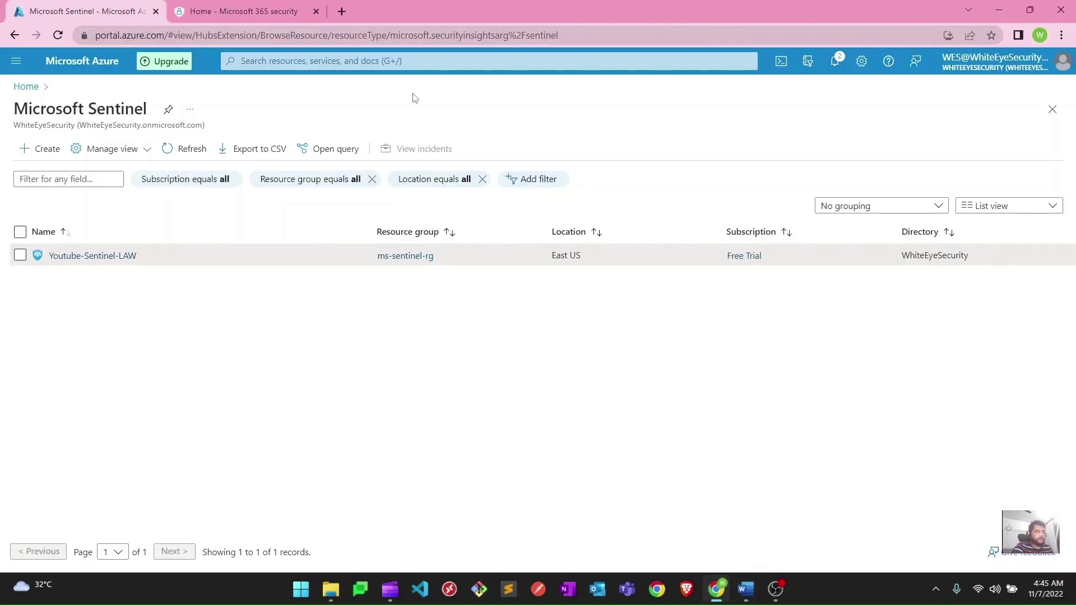
{"action": "left_click", "coordinate": [95, 262]}
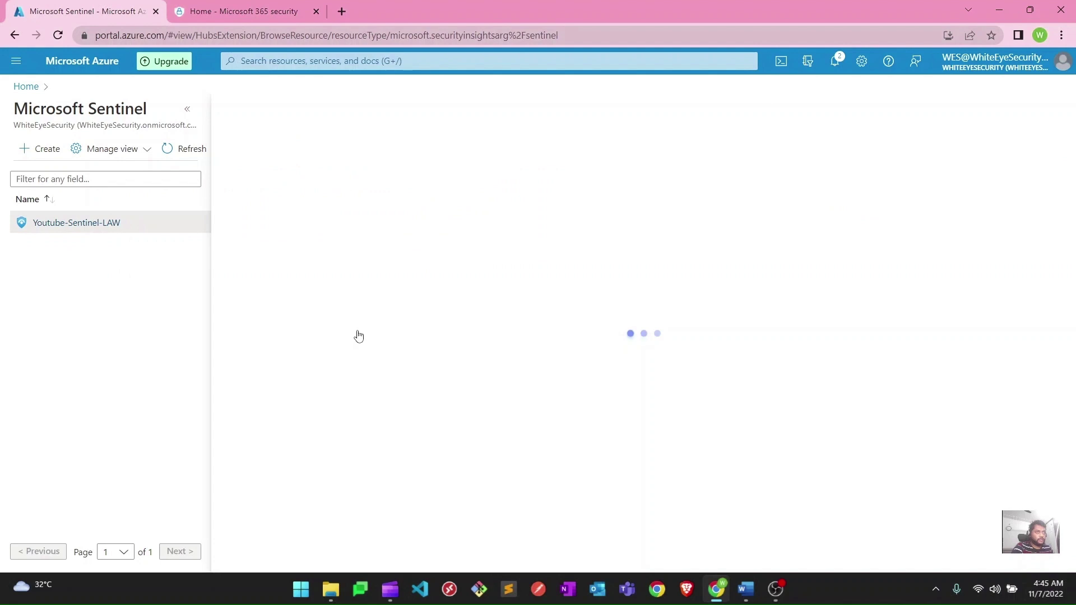
{"action": "left_click", "coordinate": [229, 330]}
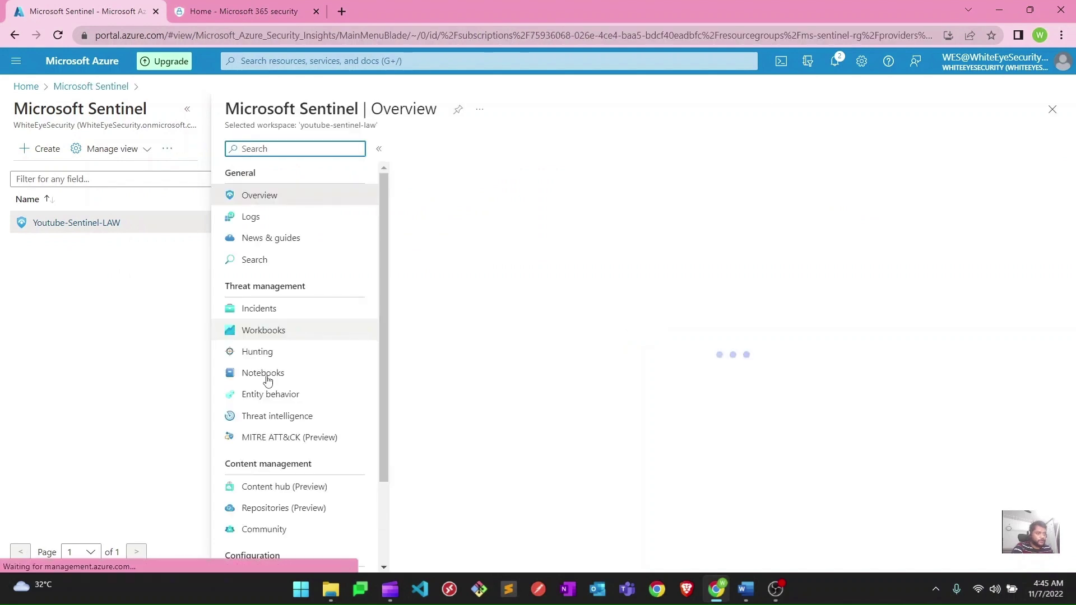
{"action": "scroll", "coordinate": [267, 381], "scroll_direction": "down", "scroll_amount": 2}
{"action": "left_click", "coordinate": [273, 472]}
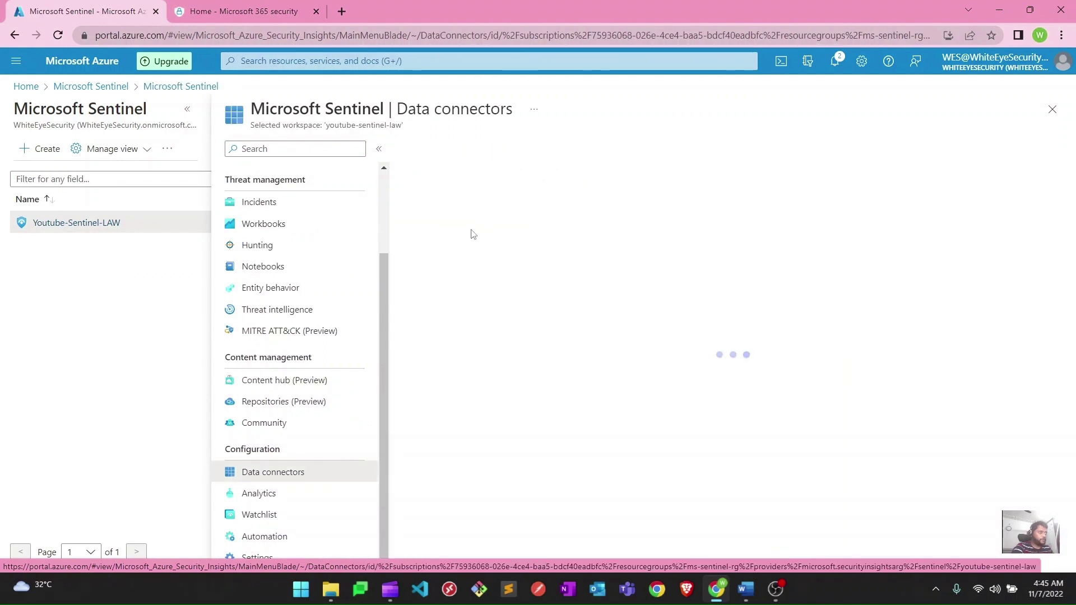
Step: Search the data connectors for "cloud apps" and open the Microsoft Defender for Cloud Apps connector page
{"action": "left_click", "coordinate": [511, 242]}
{"action": "left_click", "coordinate": [511, 241]}
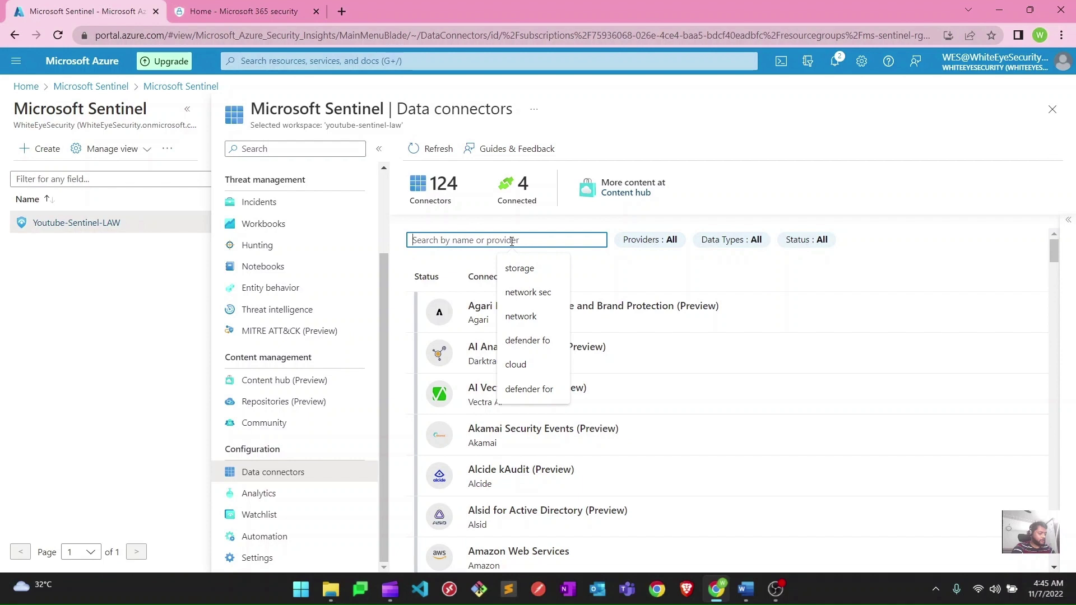
{"action": "type", "text": "cloud apps"}
{"action": "left_click", "coordinate": [529, 309]}
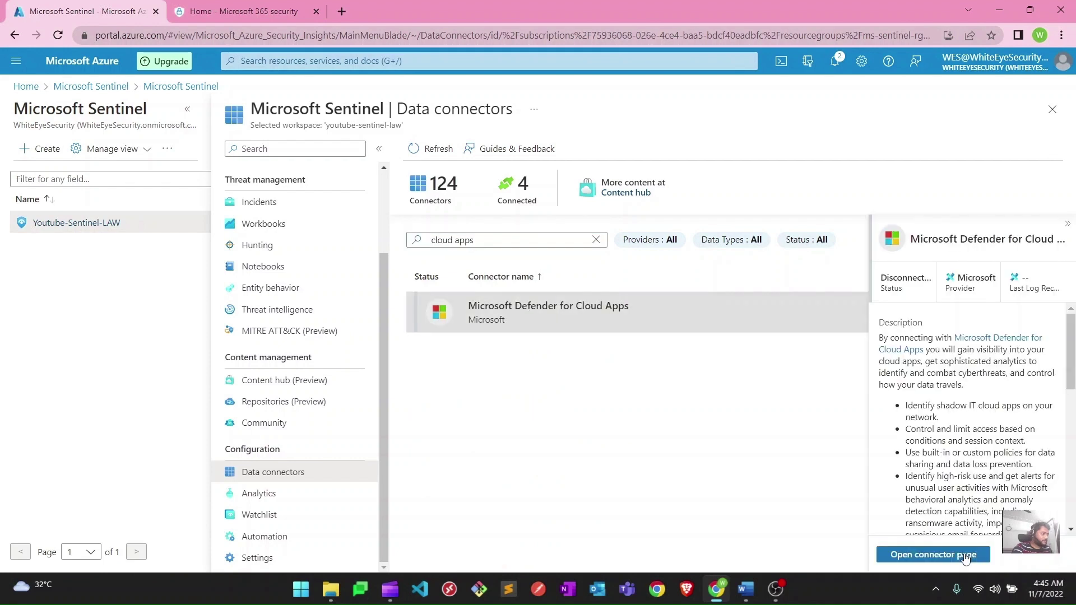
{"action": "left_click", "coordinate": [965, 556]}
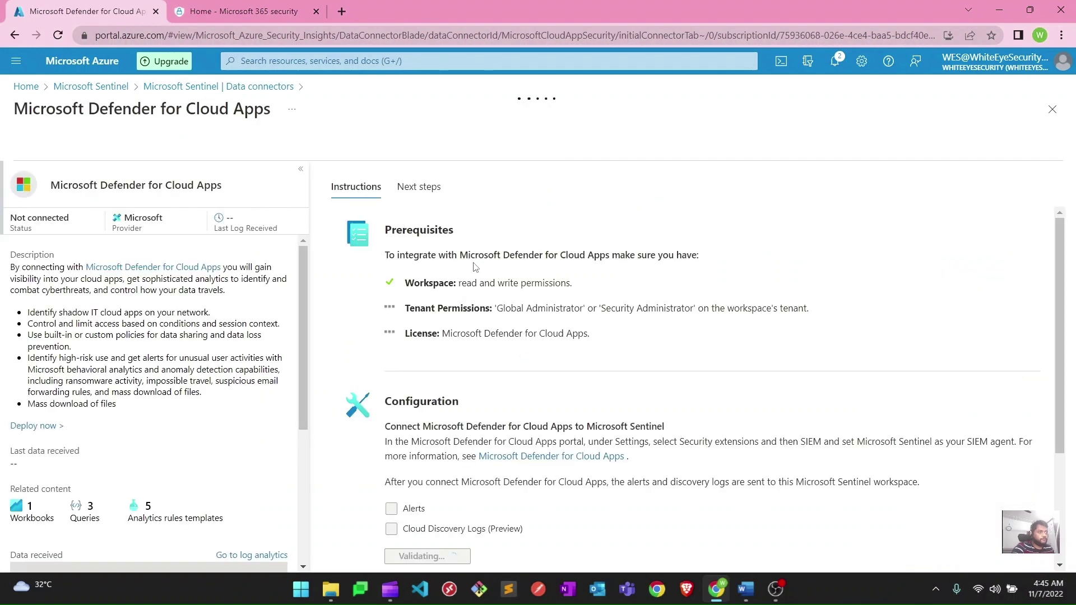
Step: Read the connector's configuration instructions for connecting Microsoft Defender for Cloud Apps to Microsoft Sentinel
{"action": "scroll", "coordinate": [475, 266], "scroll_direction": "down", "scroll_amount": 2}
{"action": "left_click_drag", "start_coordinate": [384, 307], "coordinate": [687, 314]}
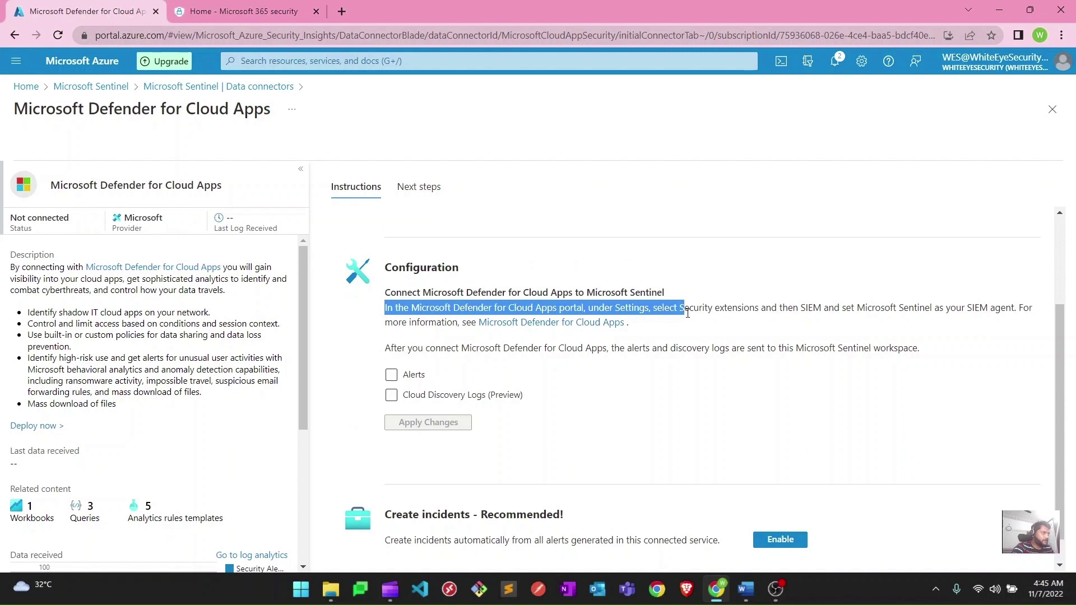
{"action": "left_click_drag", "start_coordinate": [687, 314], "coordinate": [752, 354]}
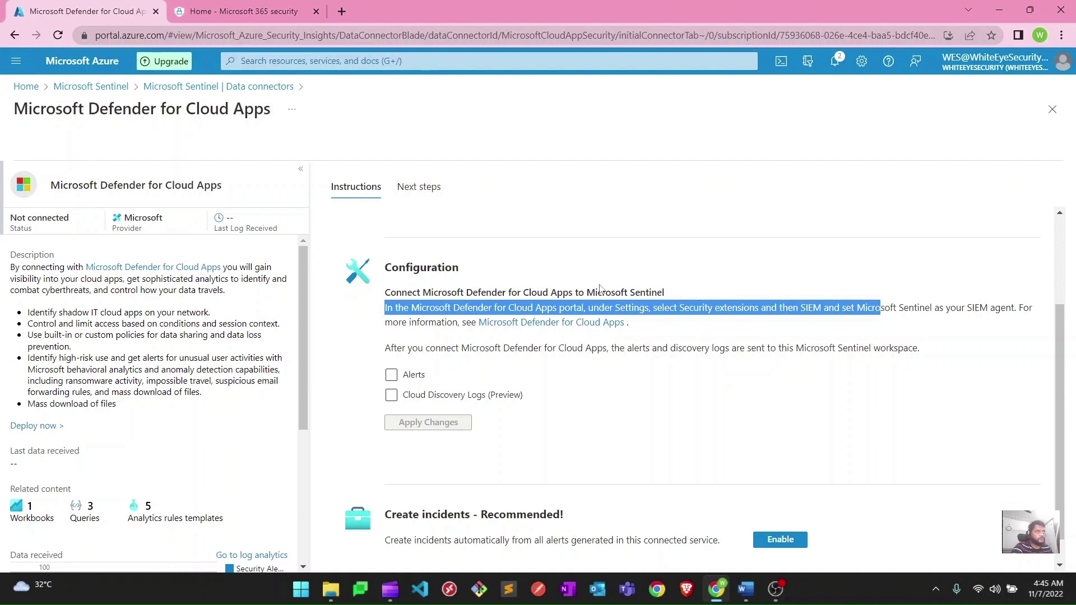
Step: Switch to the Microsoft 365 Defender portal and look through the available services under More resources
{"action": "left_click", "coordinate": [257, 15]}
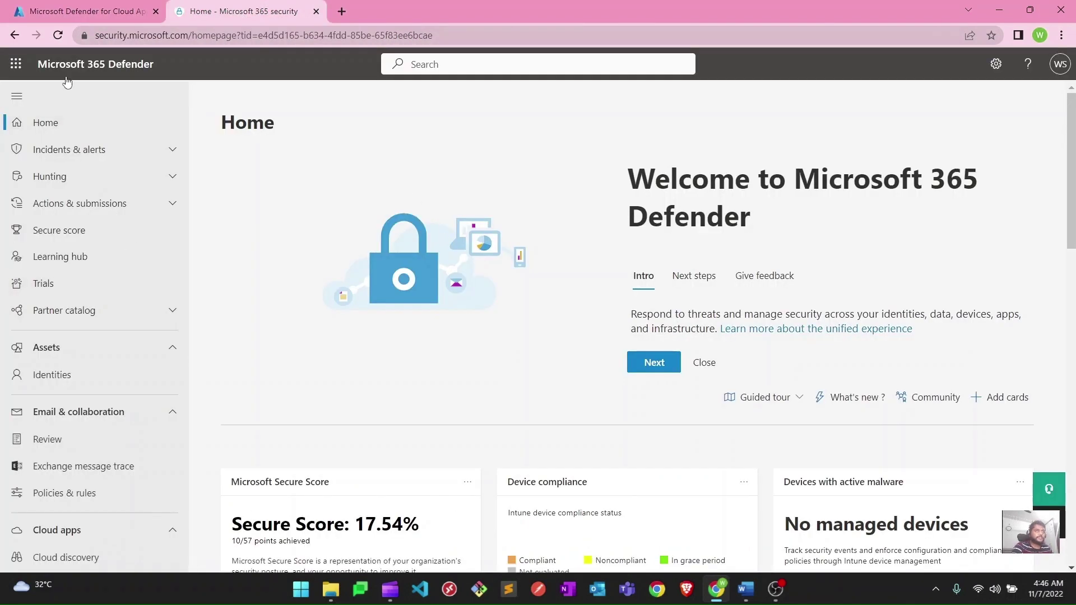
{"action": "left_click", "coordinate": [42, 66]}
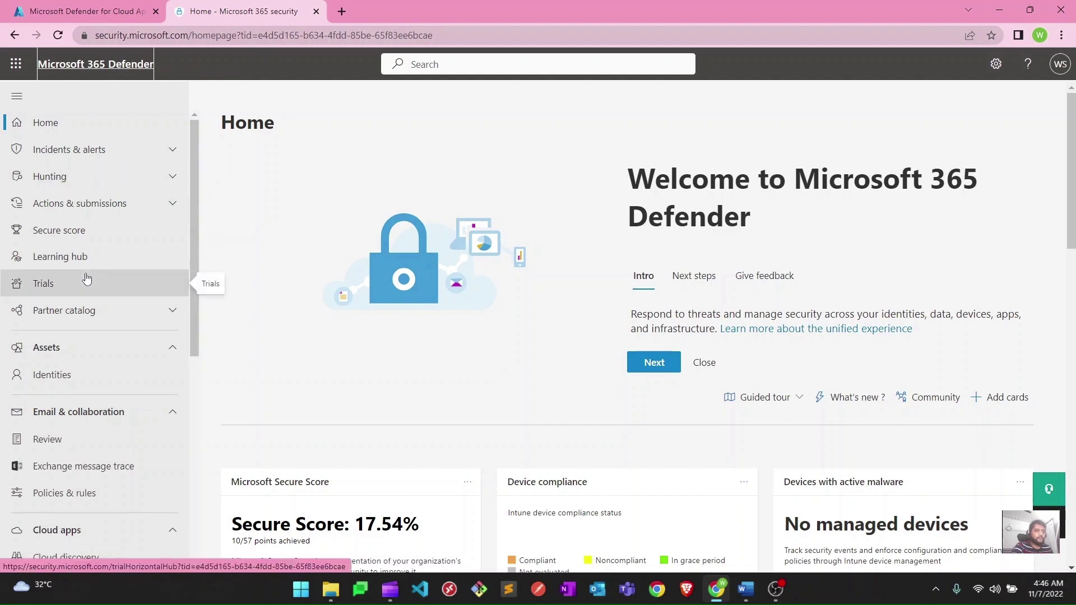
{"action": "scroll", "coordinate": [87, 278], "scroll_direction": "down", "scroll_amount": 2}
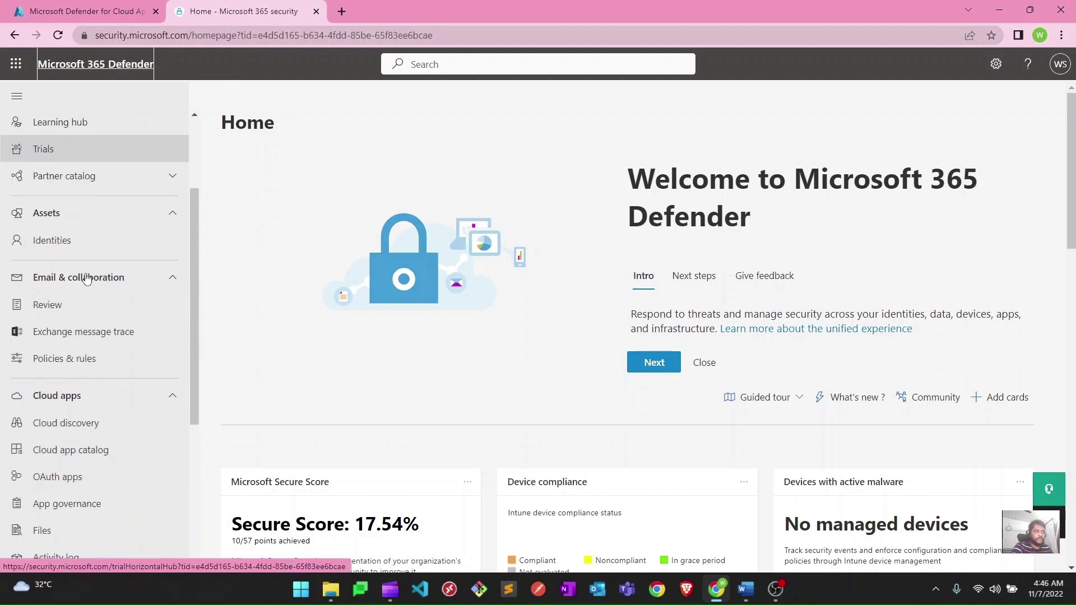
{"action": "scroll", "coordinate": [87, 278], "scroll_direction": "down", "scroll_amount": 3}
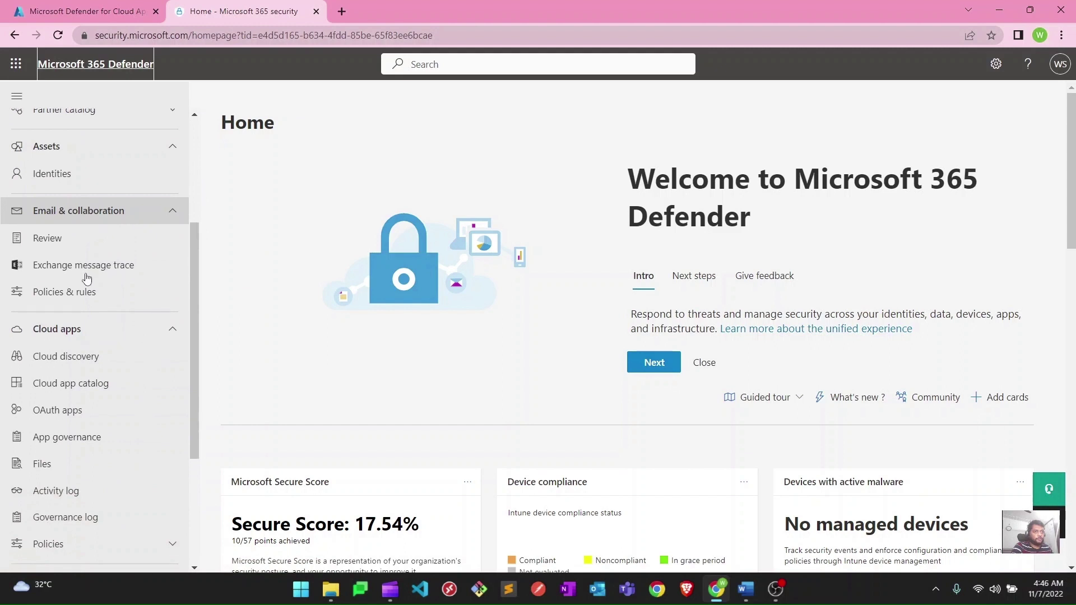
{"action": "scroll", "coordinate": [87, 240], "scroll_direction": "down", "scroll_amount": 1}
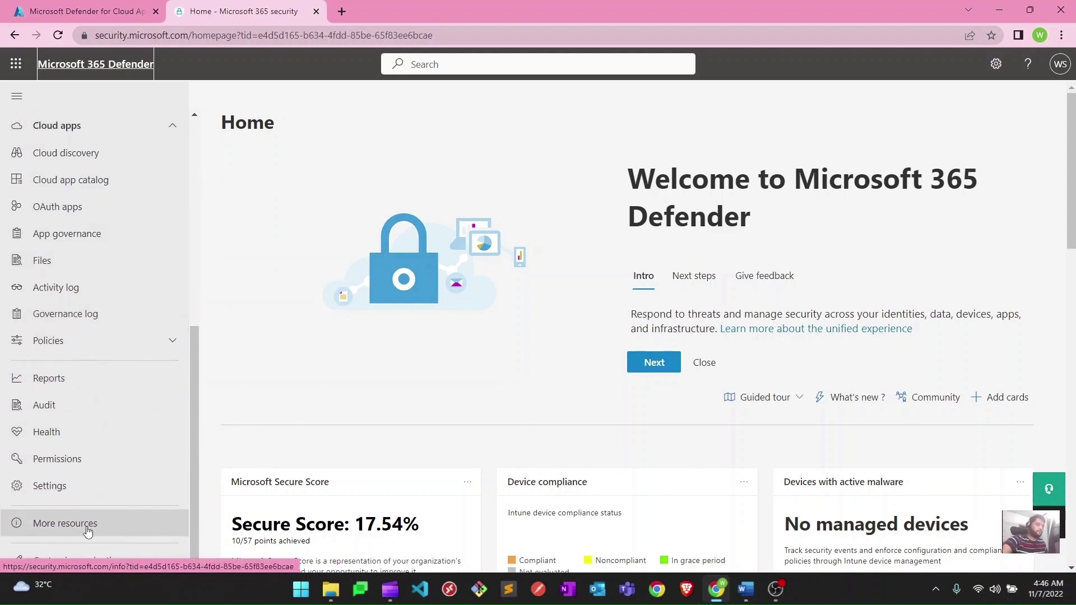
{"action": "left_click", "coordinate": [56, 523]}
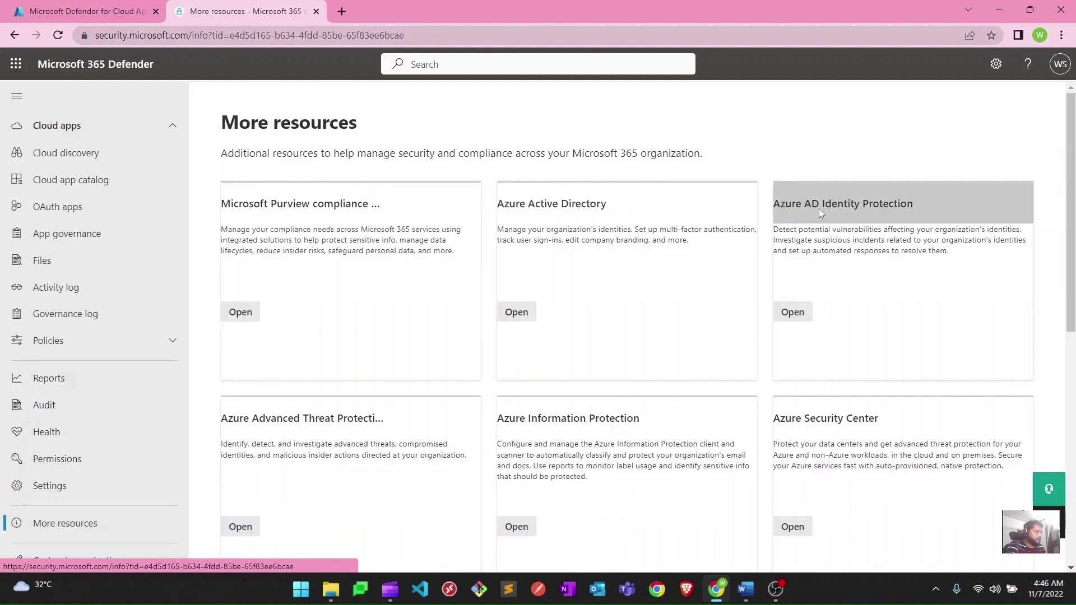
{"action": "scroll", "coordinate": [529, 423], "scroll_direction": "down", "scroll_amount": 2}
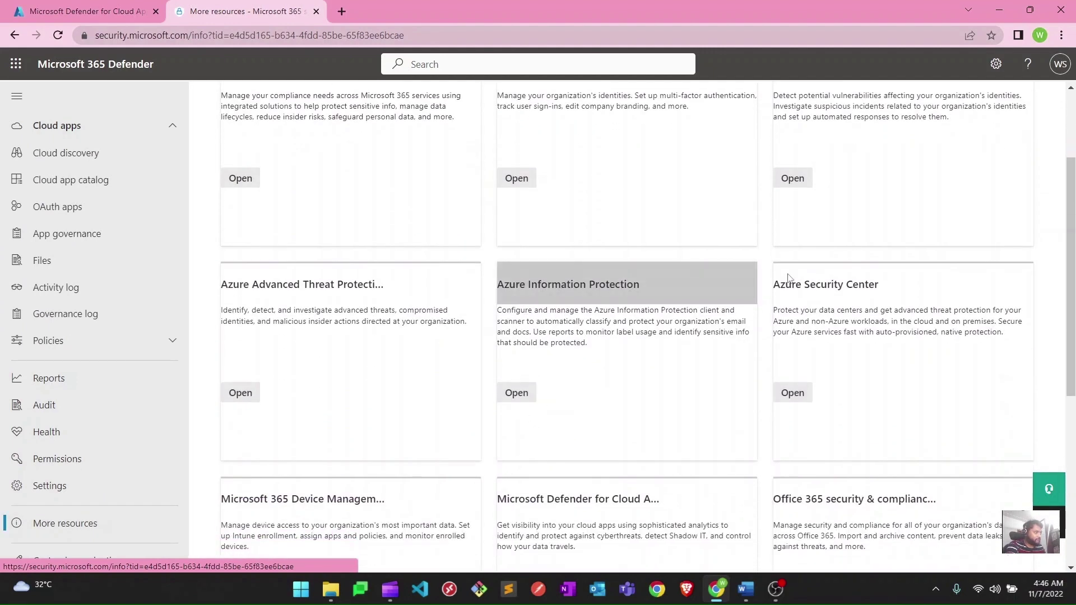
{"action": "scroll", "coordinate": [639, 427], "scroll_direction": "down", "scroll_amount": 2}
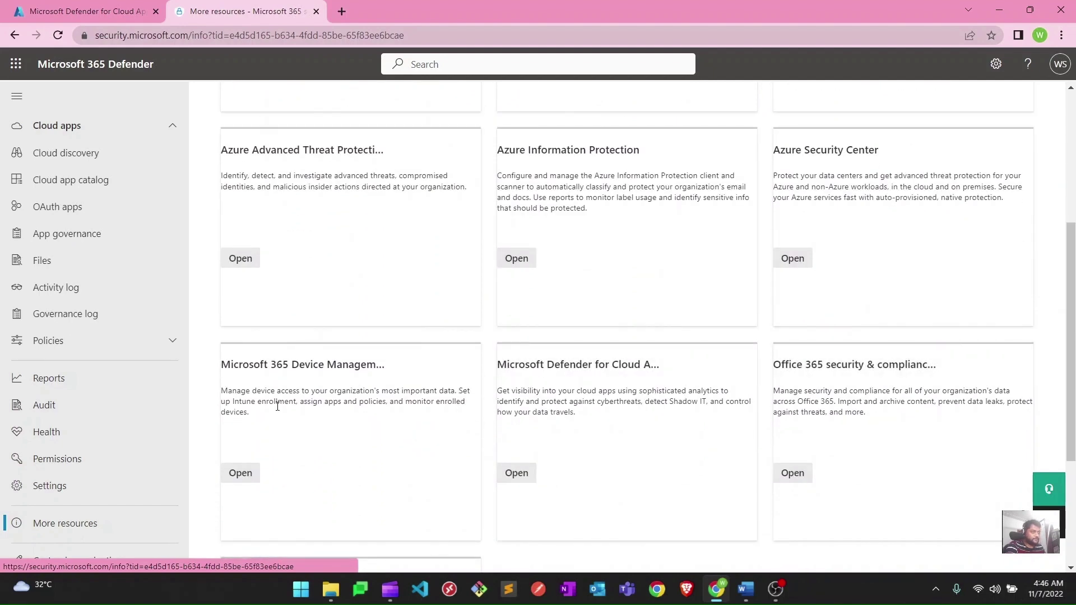
Step: View the Cloud discovery page of the Cloud apps section
{"action": "scroll", "coordinate": [145, 404], "scroll_direction": "up", "scroll_amount": 6}
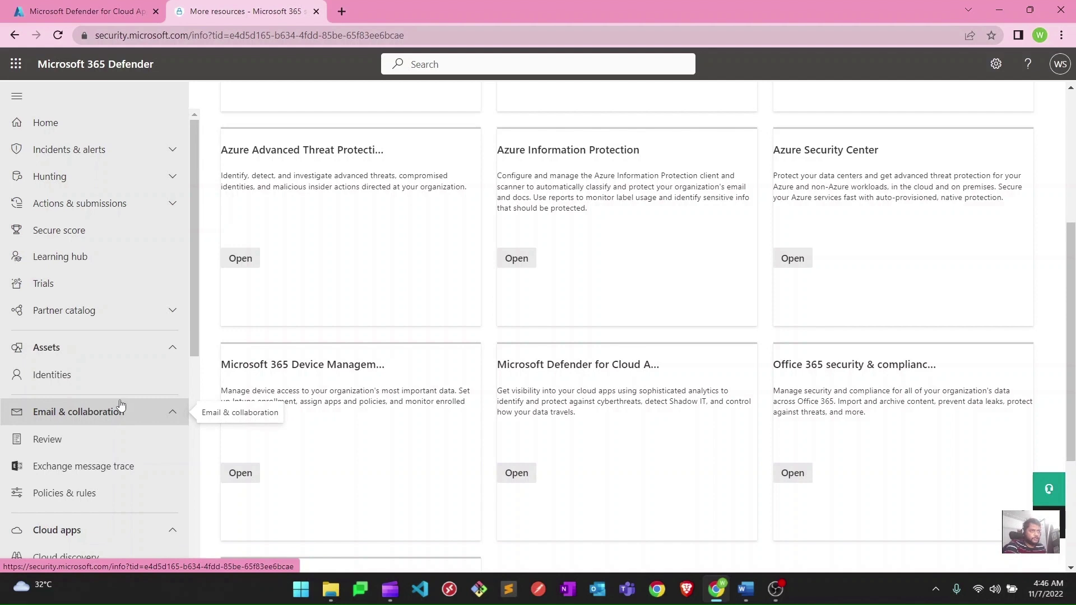
{"action": "scroll", "coordinate": [50, 341], "scroll_direction": "down", "scroll_amount": 4}
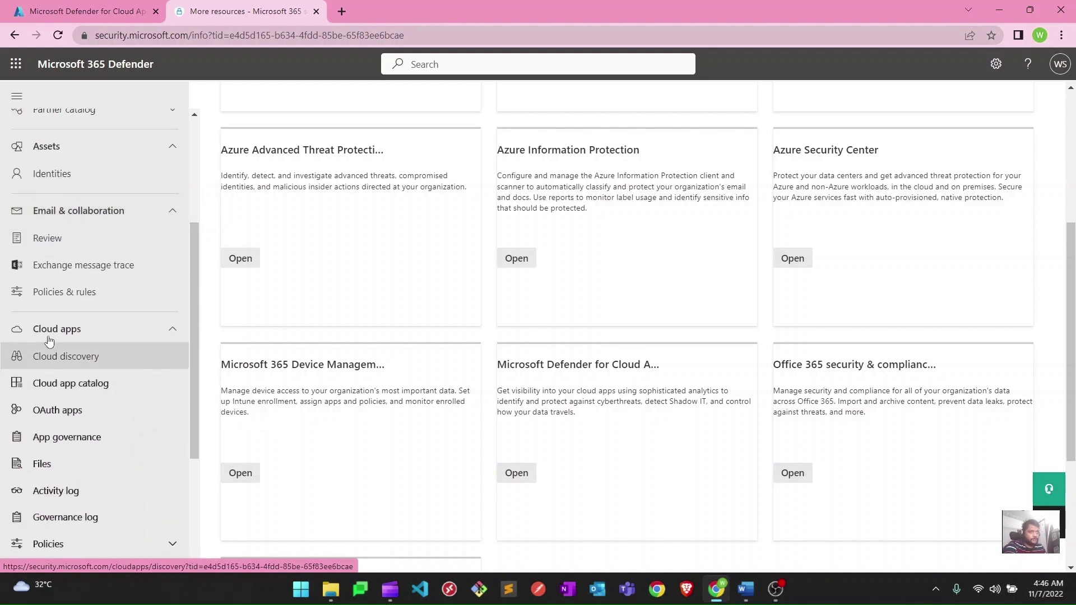
{"action": "left_click", "coordinate": [62, 356]}
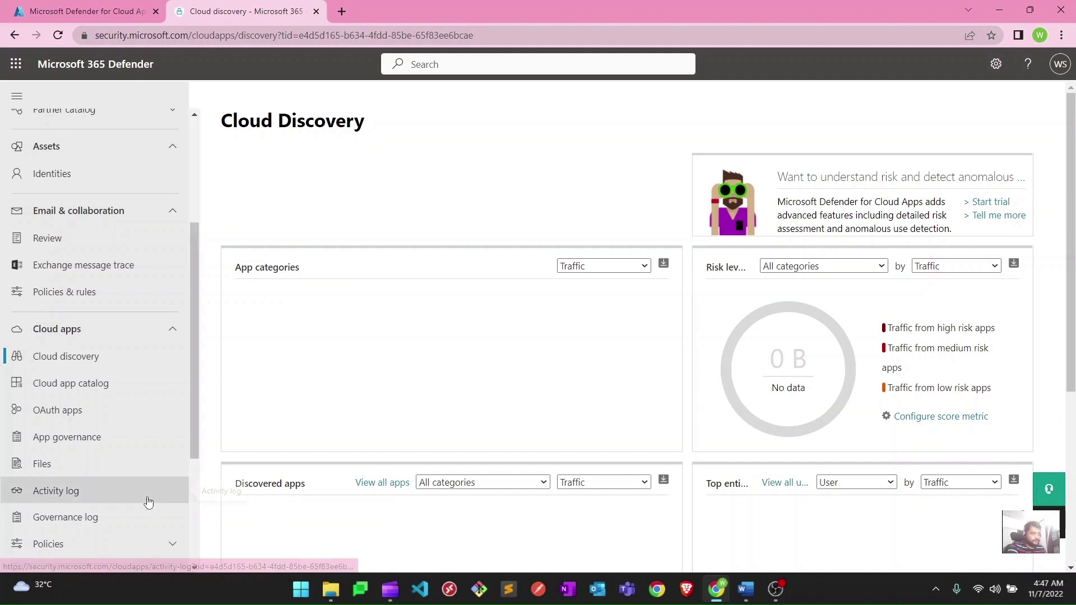
Step: Open the SIEM agents page in the portal's Cloud Apps settings
{"action": "scroll", "coordinate": [146, 499], "scroll_direction": "down", "scroll_amount": 4}
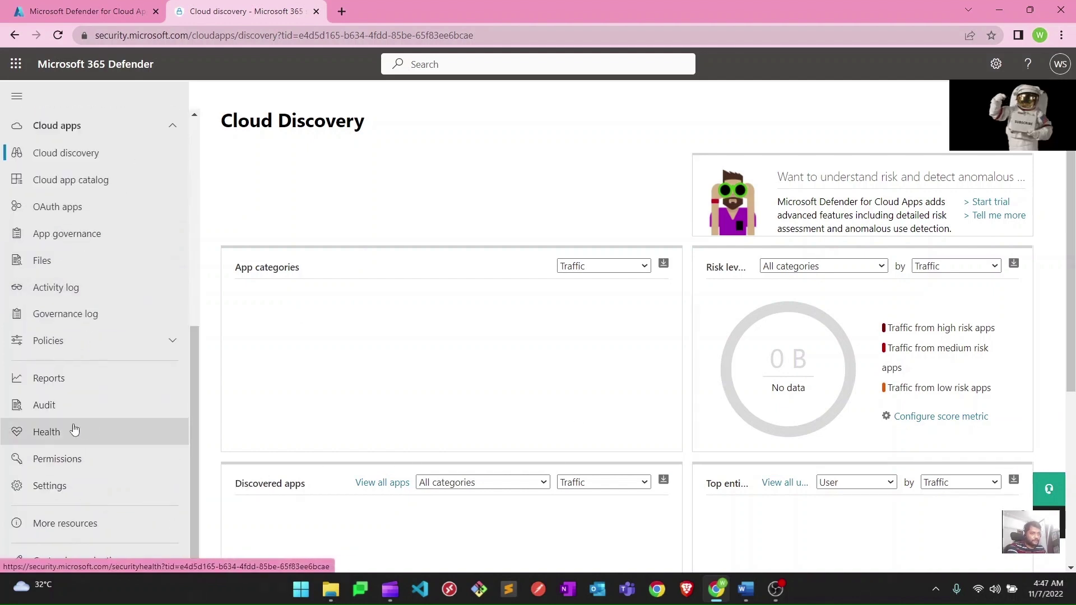
{"action": "left_click", "coordinate": [42, 485]}
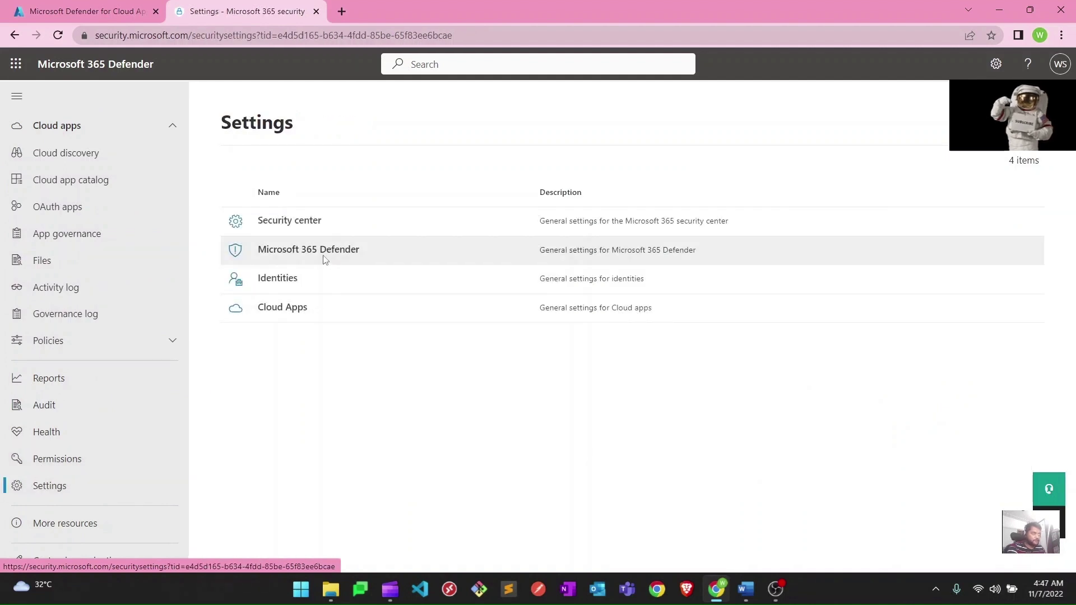
{"action": "left_click", "coordinate": [286, 309]}
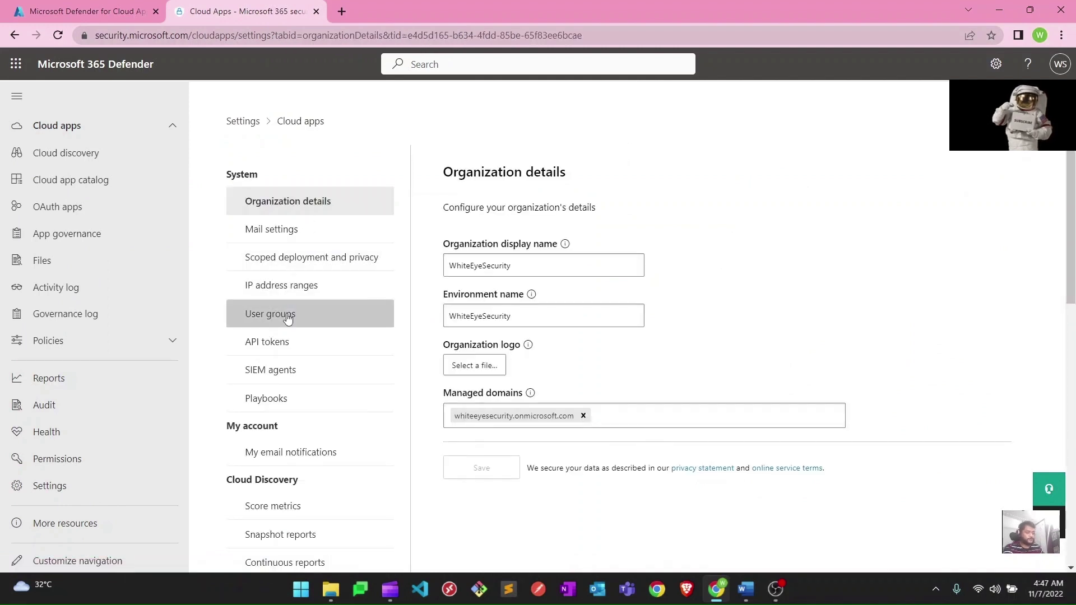
{"action": "left_click", "coordinate": [288, 373]}
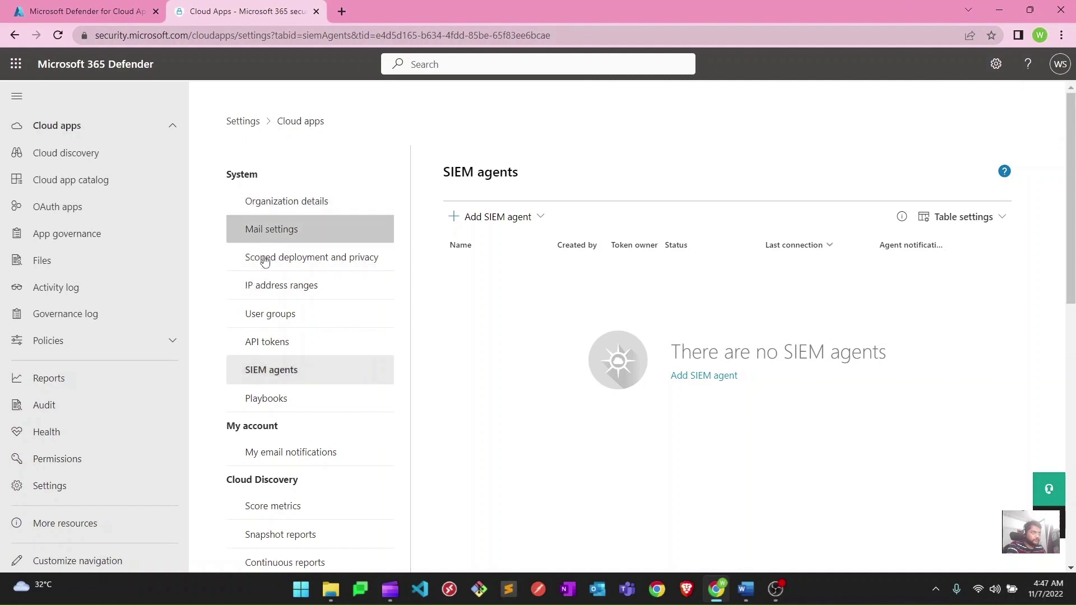
Step: Add an Azure Sentinel SIEM agent that forwards all alerts and discovery logs from all data streams, and finish the integration wizard
{"action": "left_click", "coordinate": [497, 222]}
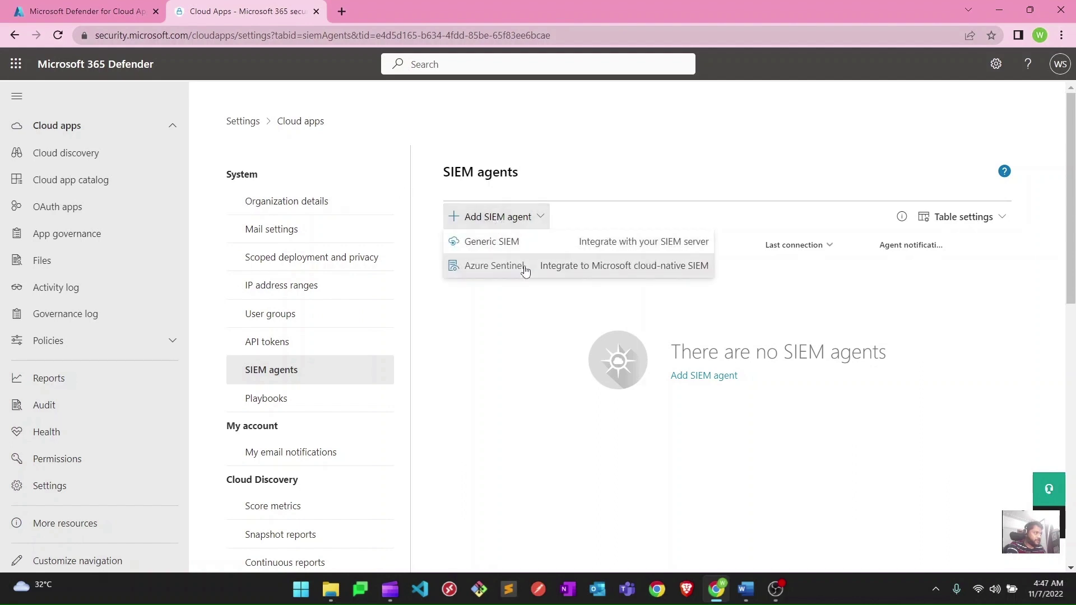
{"action": "left_click", "coordinate": [524, 271]}
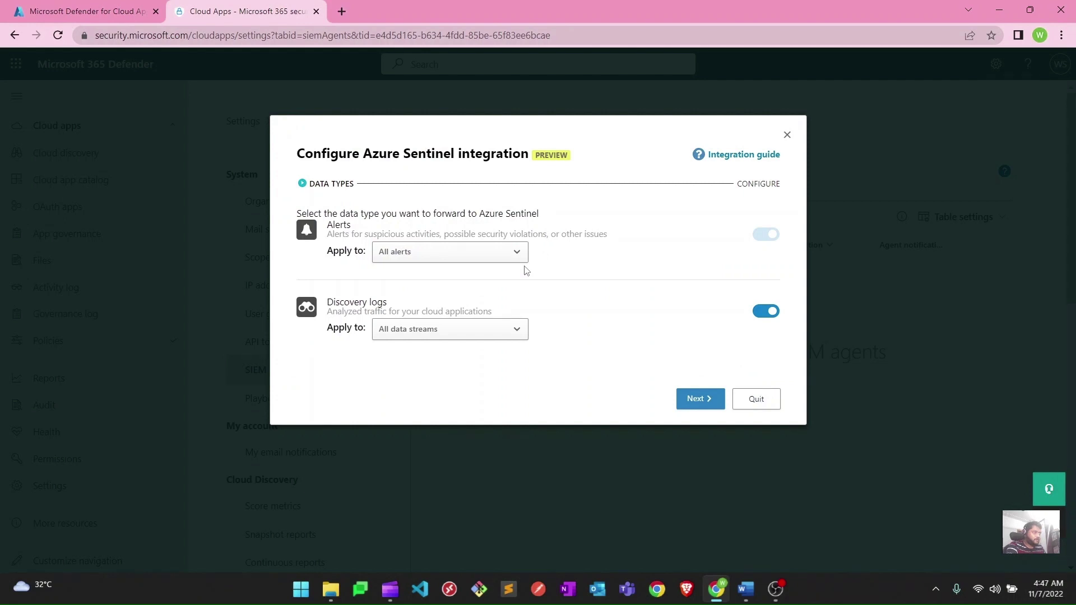
{"action": "left_click_drag", "start_coordinate": [299, 158], "coordinate": [530, 161]}
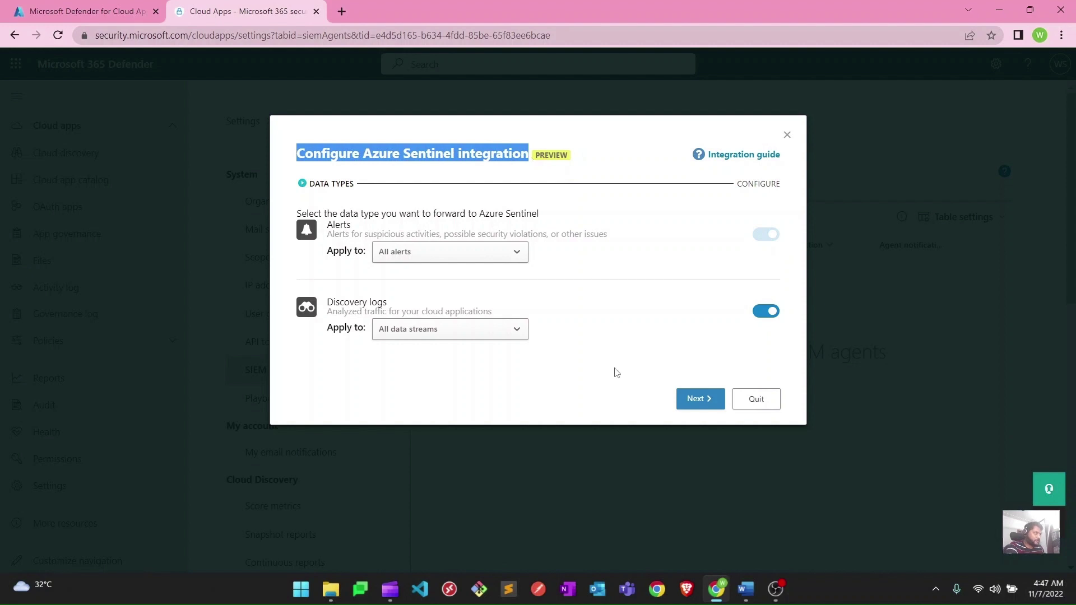
{"action": "double_click", "coordinate": [336, 227]}
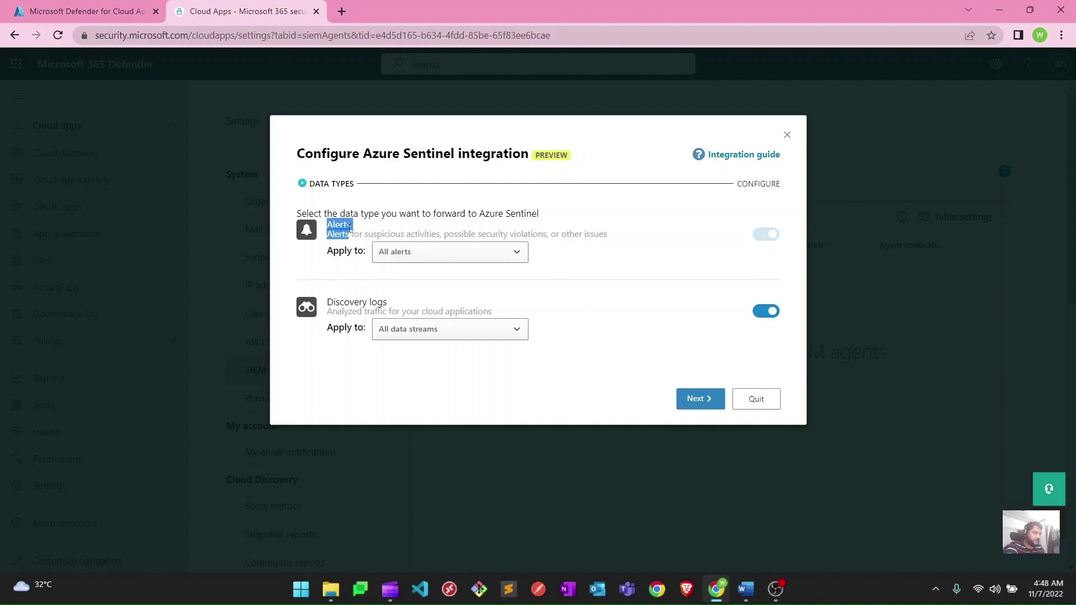
{"action": "double_click", "coordinate": [334, 302]}
{"action": "left_click_drag", "start_coordinate": [377, 304], "coordinate": [401, 303]}
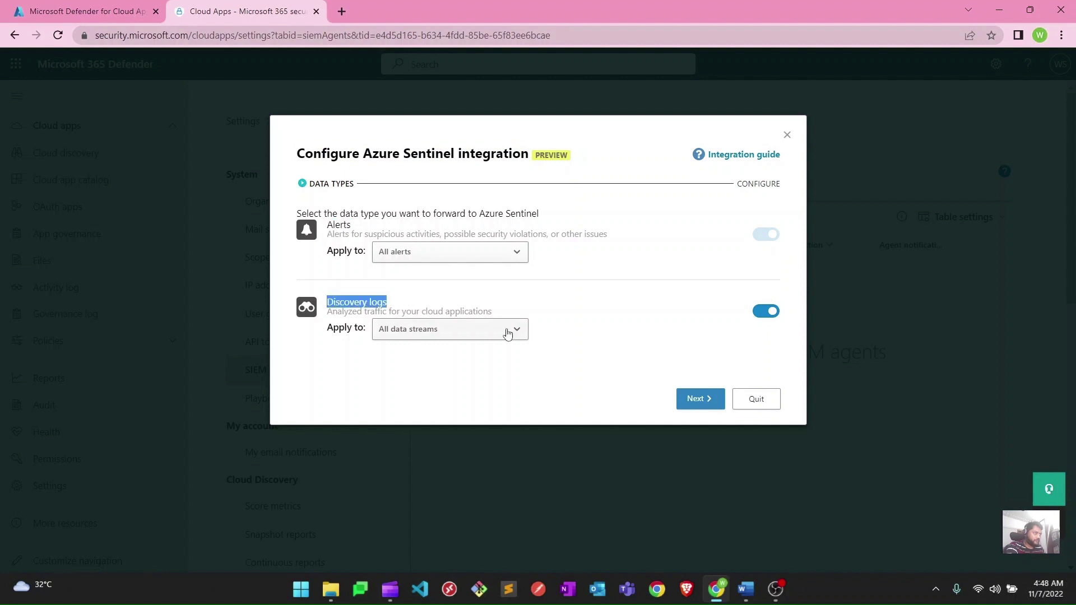
{"action": "left_click", "coordinate": [683, 398]}
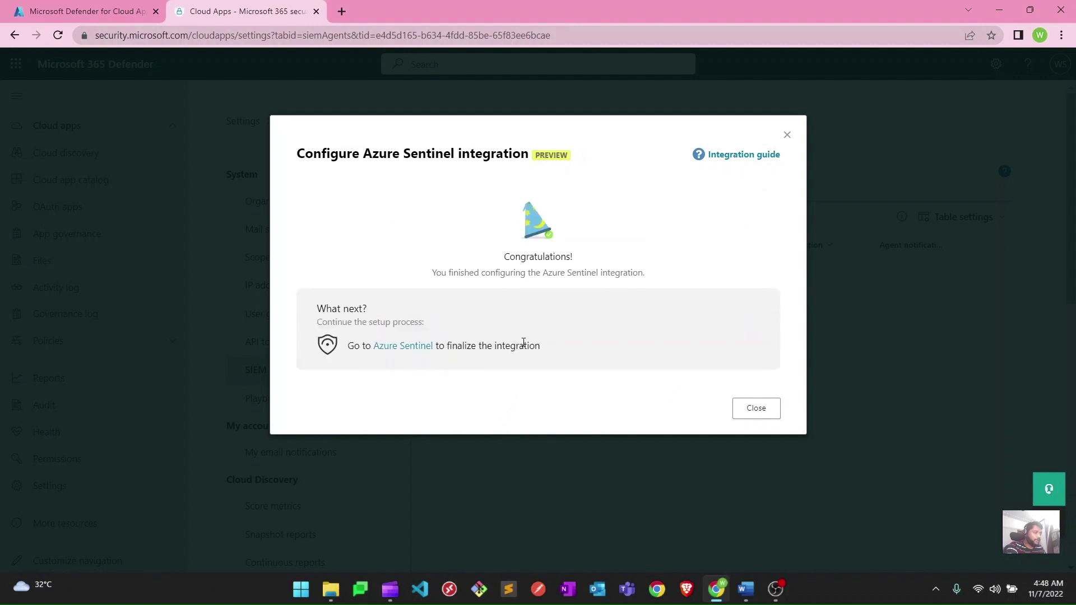
{"action": "left_click_drag", "start_coordinate": [430, 271], "coordinate": [659, 275]}
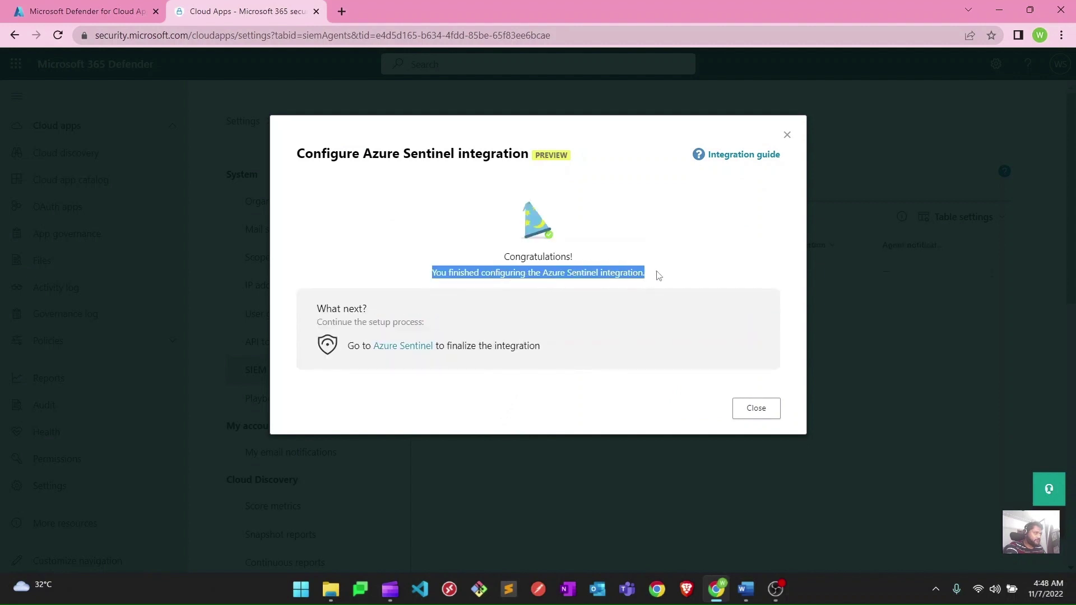
{"action": "left_click_drag", "start_coordinate": [504, 256], "coordinate": [582, 260]}
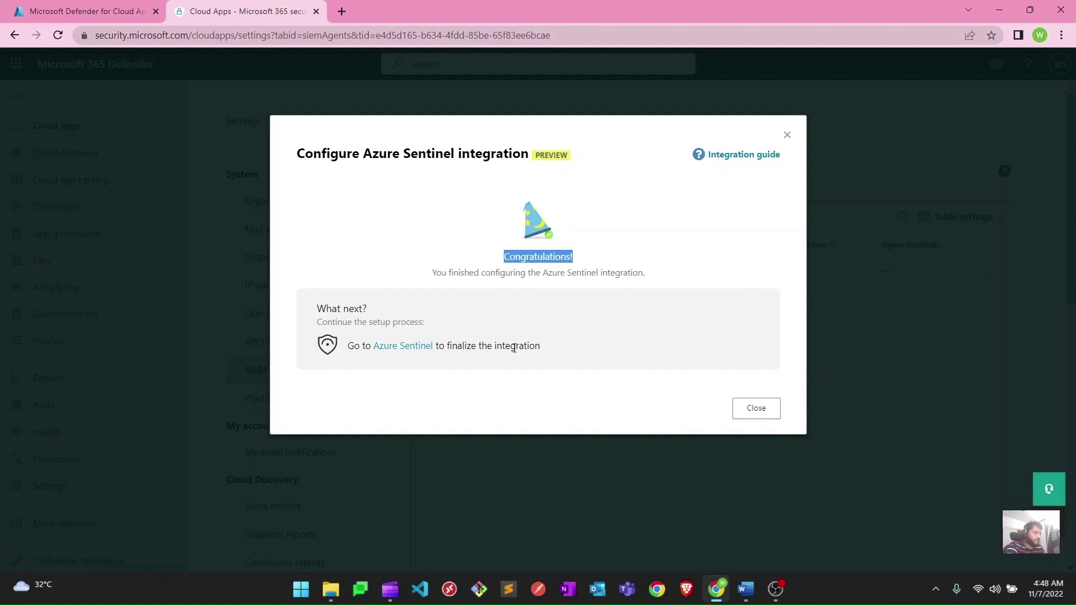
{"action": "left_click", "coordinate": [754, 409]}
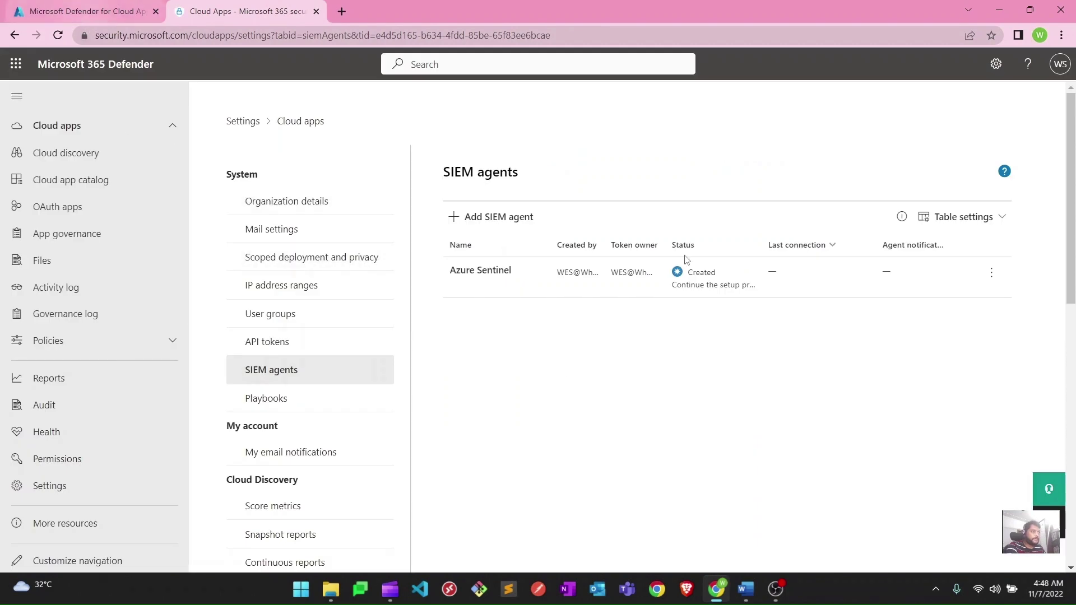
Step: Return to the configuration section of the Microsoft Defender for Cloud Apps connector page in Microsoft Sentinel
{"action": "key", "text": "ctrl+shift+Tab"}
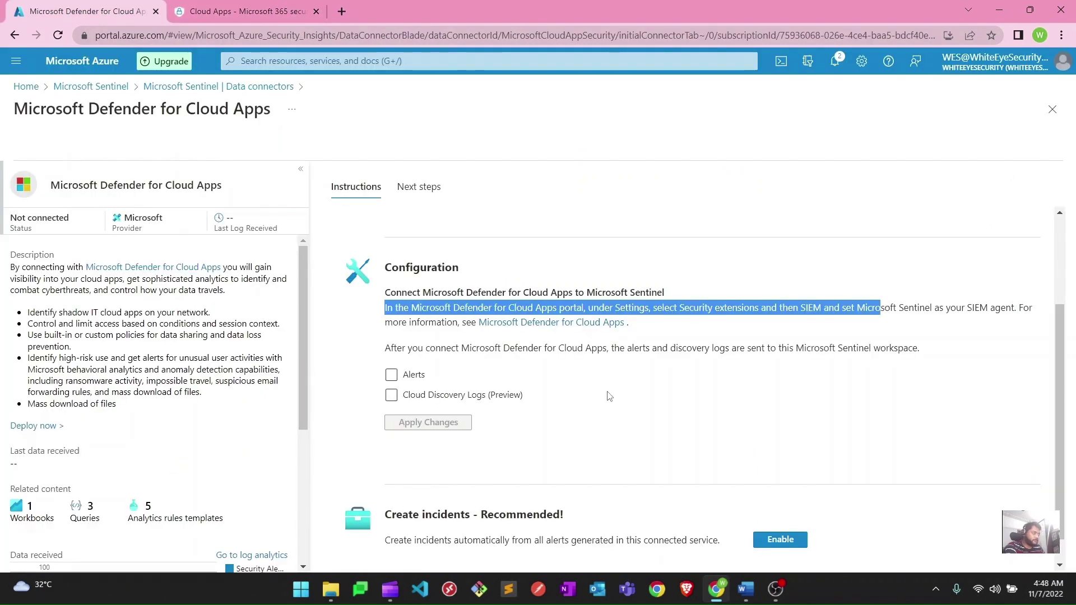
{"action": "left_click", "coordinate": [609, 396]}
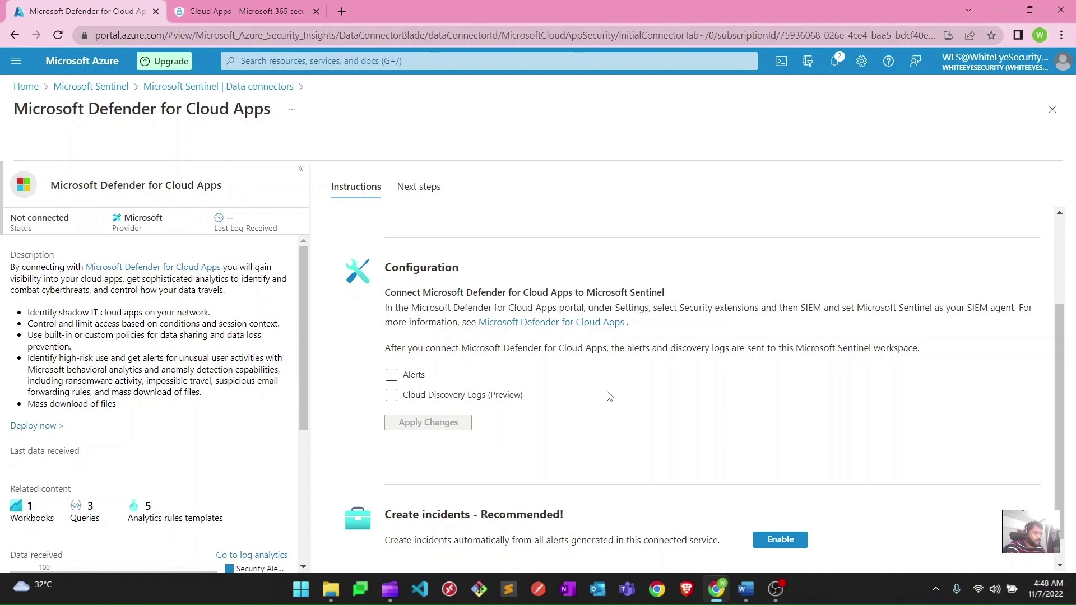
Step: Connect Alerts and Cloud Discovery Logs (Preview) from Microsoft Defender for Cloud Apps, and enable automatic incident creation from its alerts
{"action": "left_click", "coordinate": [391, 374]}
{"action": "left_click", "coordinate": [396, 398]}
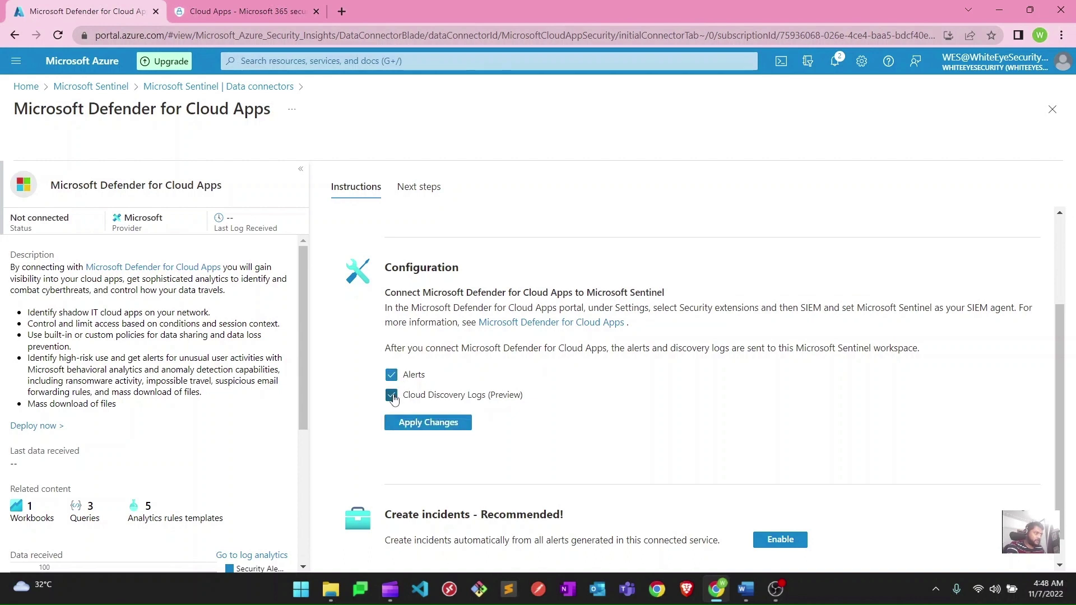
{"action": "scroll", "coordinate": [448, 395], "scroll_direction": "down", "scroll_amount": 1}
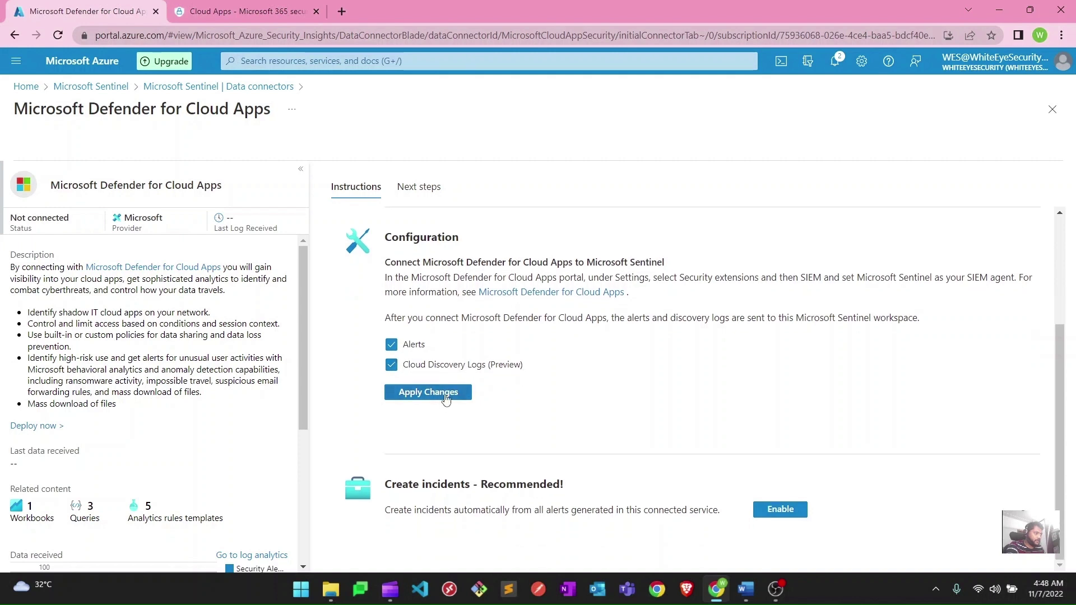
{"action": "left_click", "coordinate": [446, 393]}
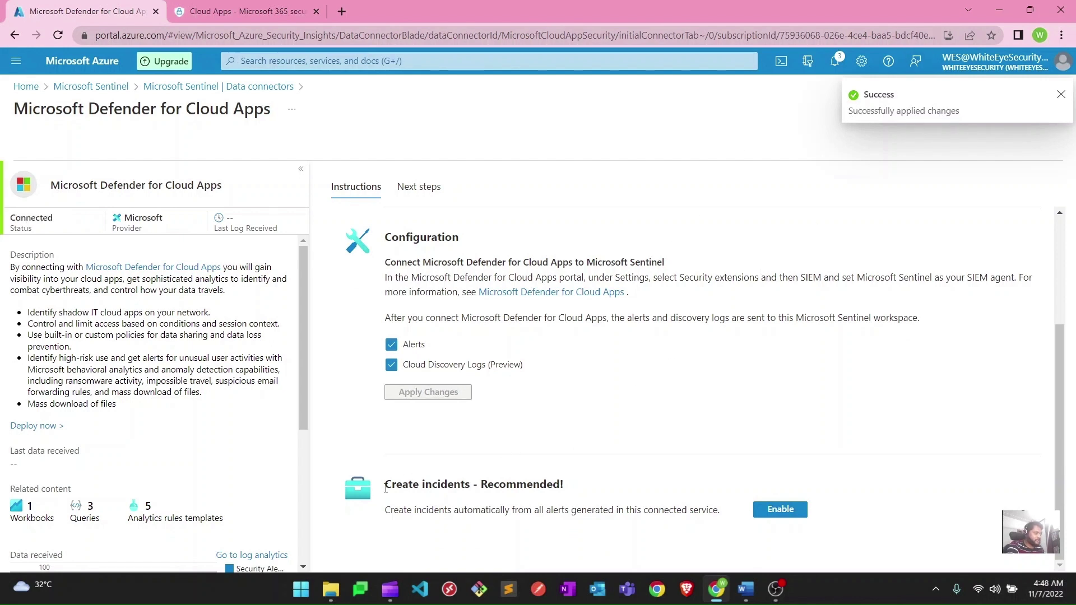
{"action": "left_click_drag", "start_coordinate": [385, 488], "coordinate": [539, 485]}
{"action": "left_click", "coordinate": [780, 509]}
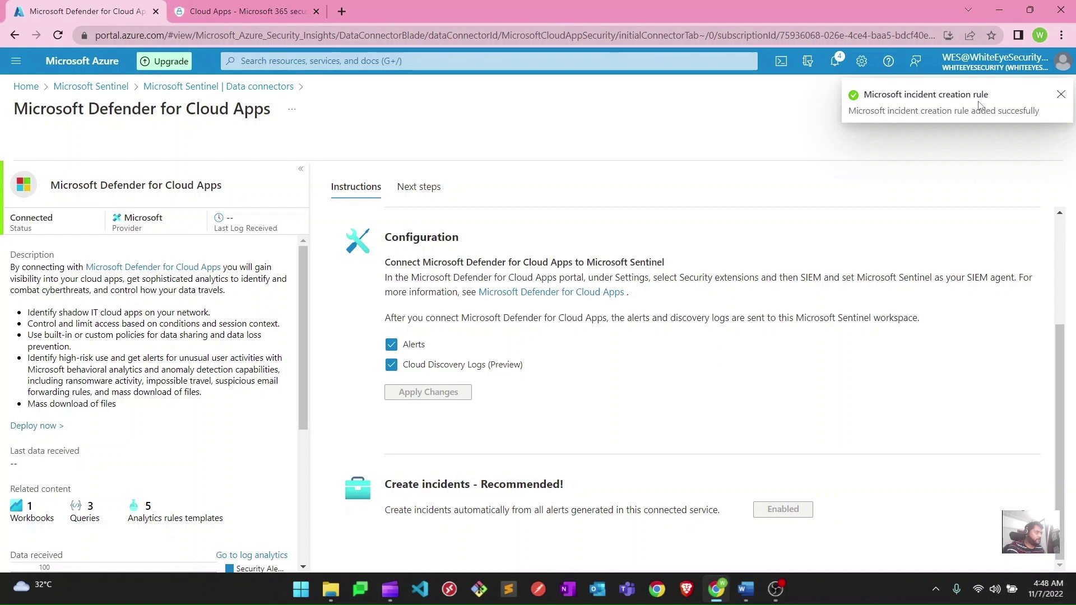
Step: Return to the Data connectors list, and highlight the security.microsoft.com base address in the Microsoft 365 Defender tab
{"action": "left_click", "coordinate": [272, 87]}
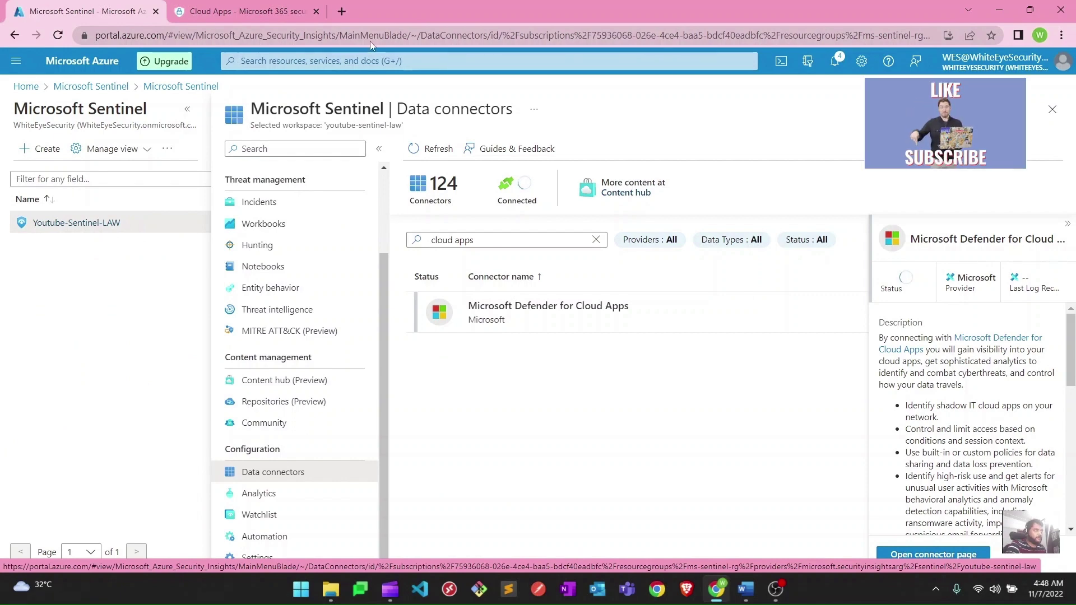
{"action": "key", "text": "ctrl+Tab"}
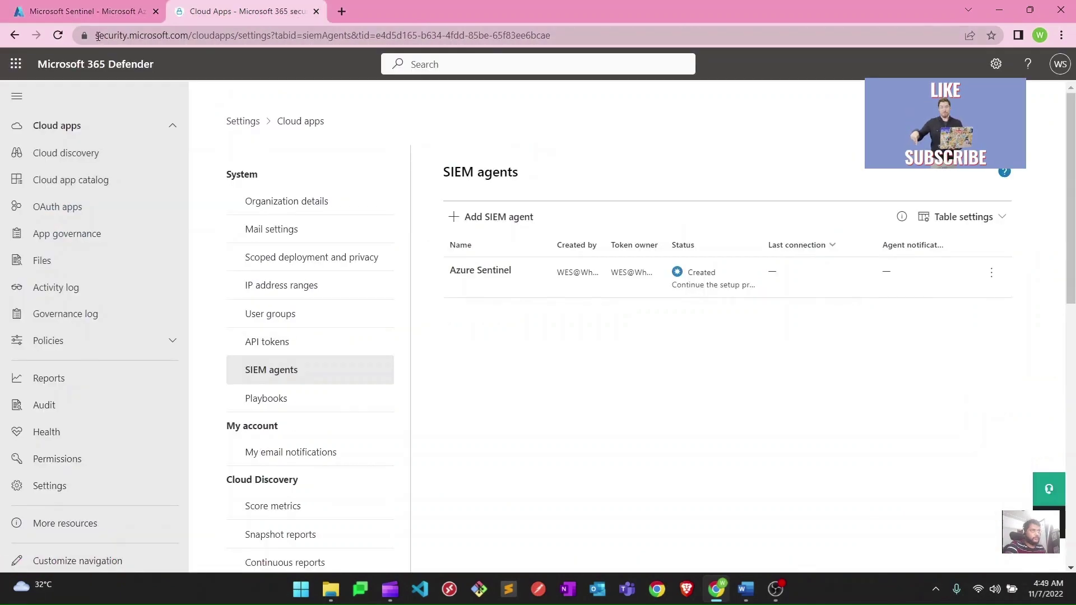
{"action": "left_click_drag", "start_coordinate": [98, 37], "coordinate": [218, 36]}
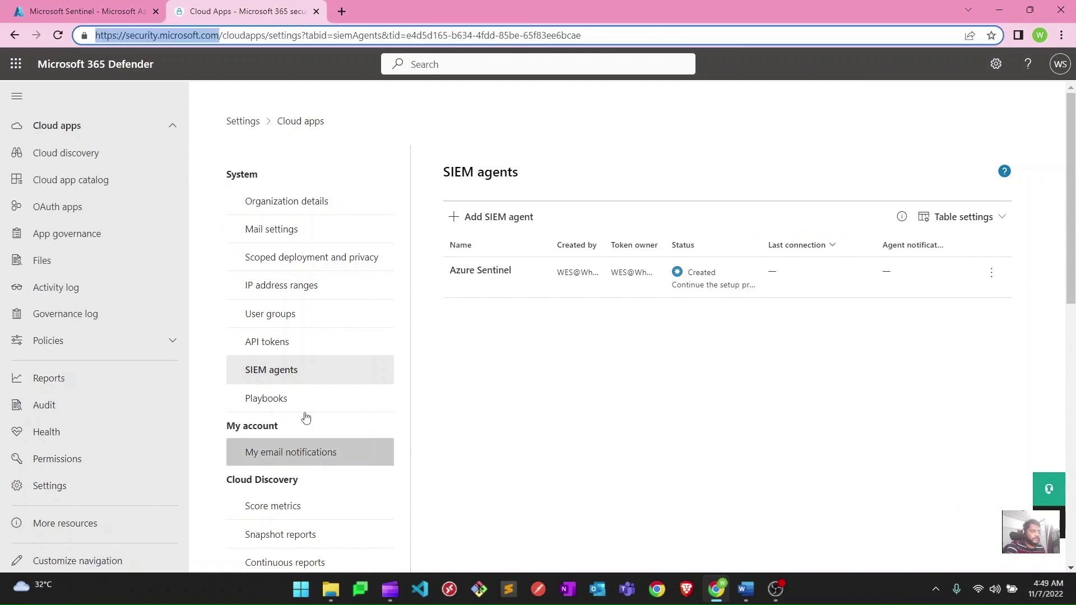
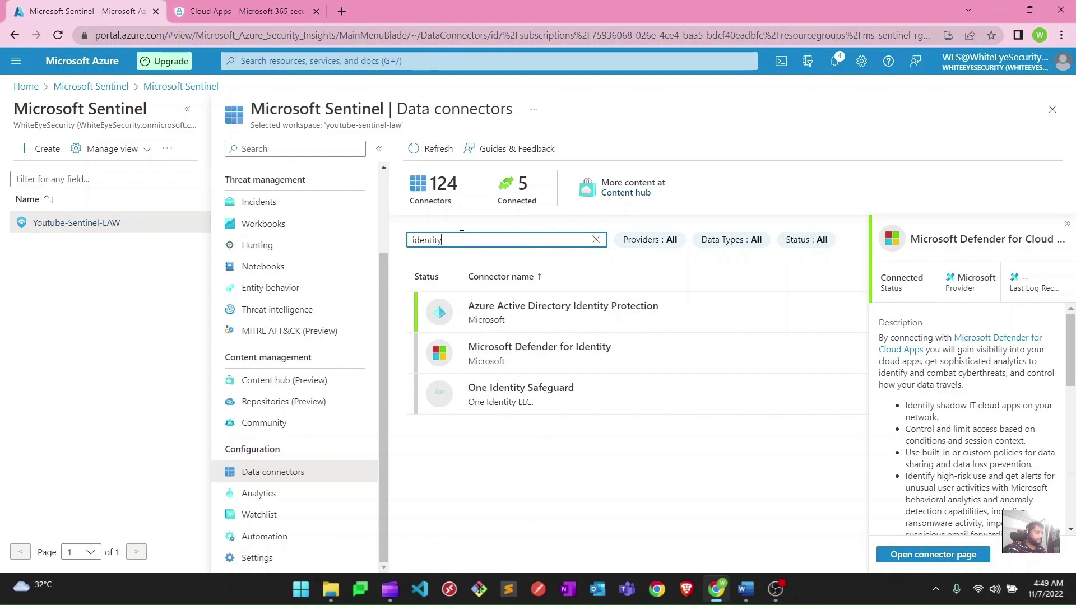
Step: Open the Microsoft Defender for Identity connector page and highlight the administrator permissions required in its configuration section
{"action": "left_click", "coordinate": [528, 360]}
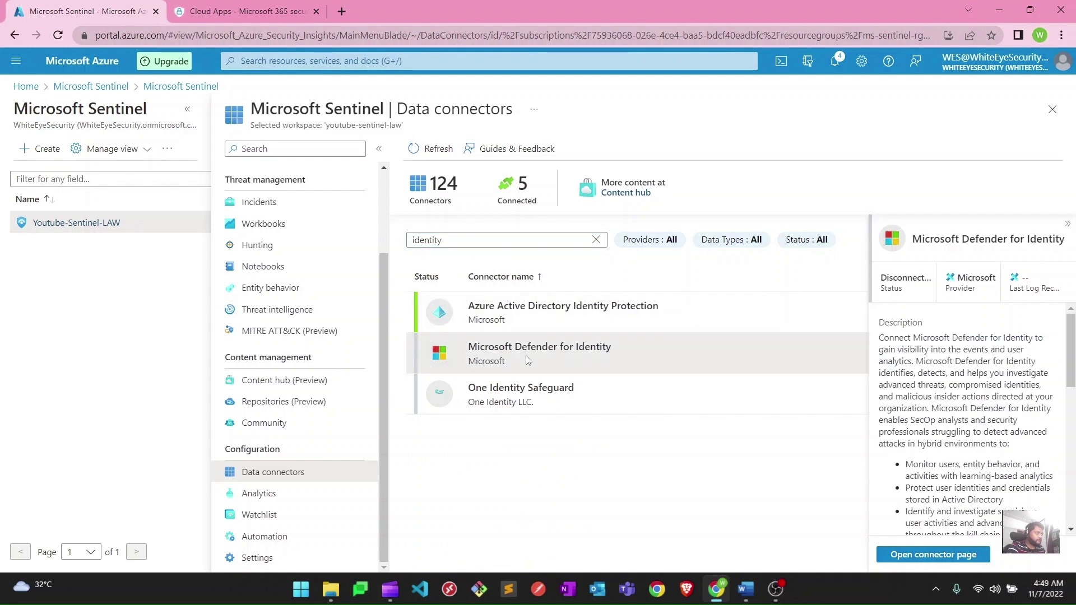
{"action": "left_click", "coordinate": [951, 555]}
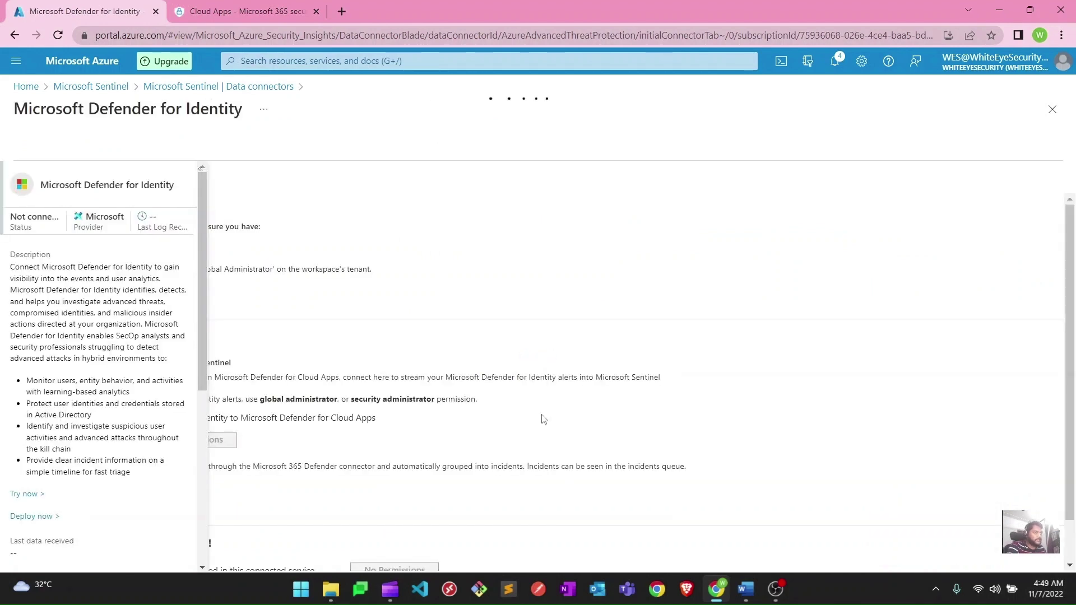
{"action": "scroll", "coordinate": [566, 353], "scroll_direction": "down", "scroll_amount": 1}
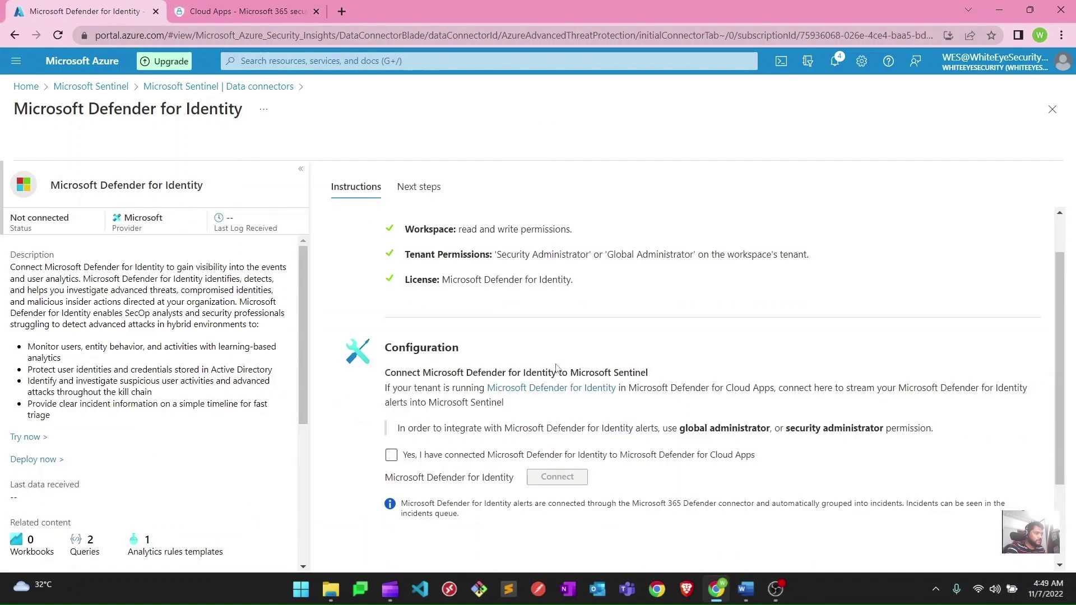
{"action": "scroll", "coordinate": [504, 392], "scroll_direction": "down", "scroll_amount": 2}
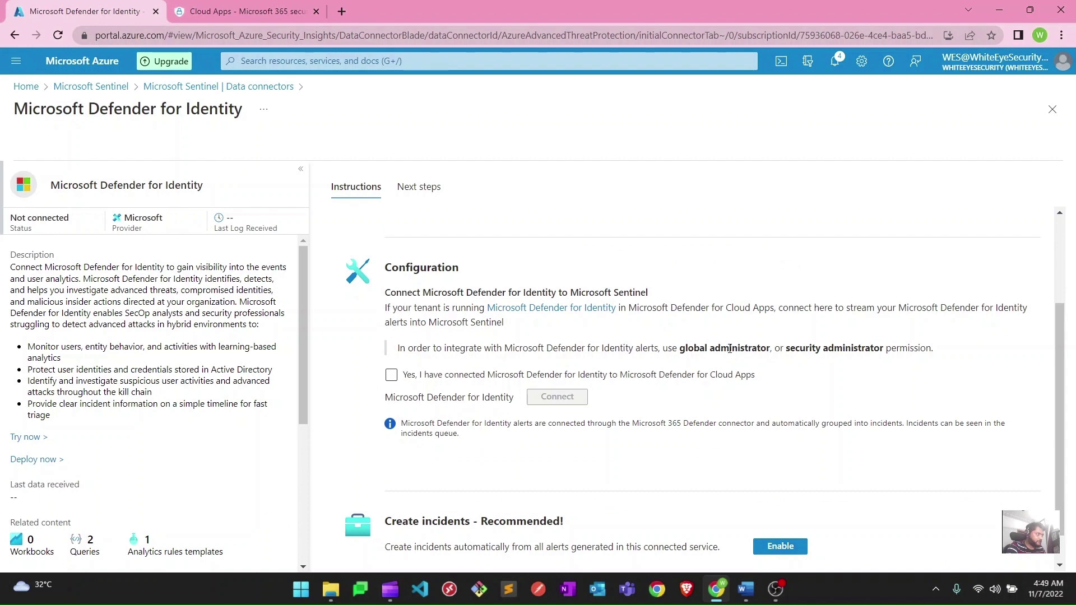
{"action": "left_click_drag", "start_coordinate": [667, 347], "coordinate": [956, 352]}
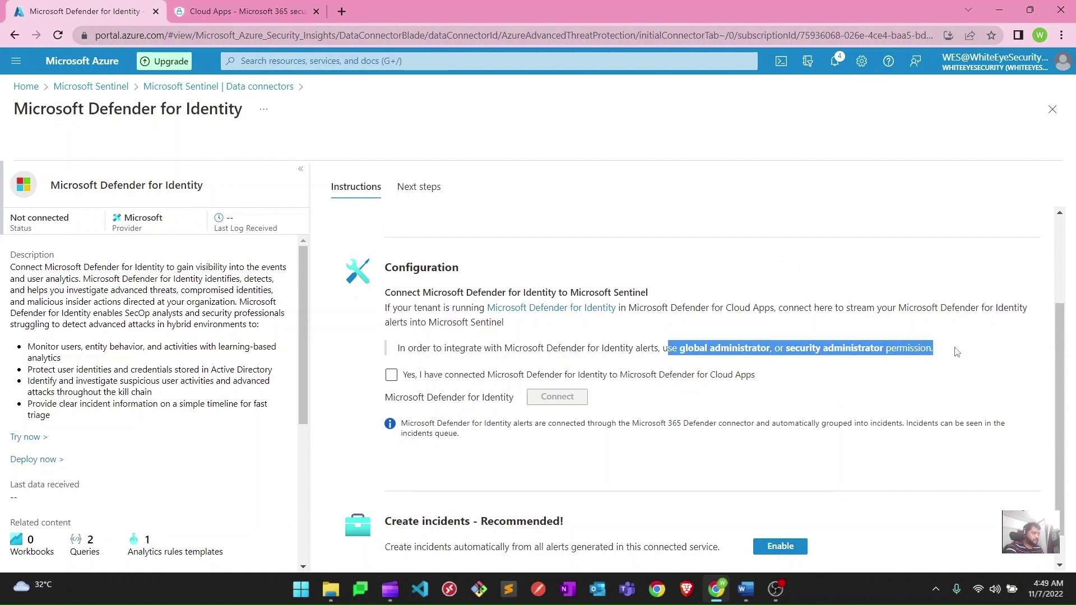
Step: Acknowledge the Defender for Cloud Apps link to connect Microsoft Defender for Identity, and enable automatic incident creation from its alerts
{"action": "left_click", "coordinate": [391, 378]}
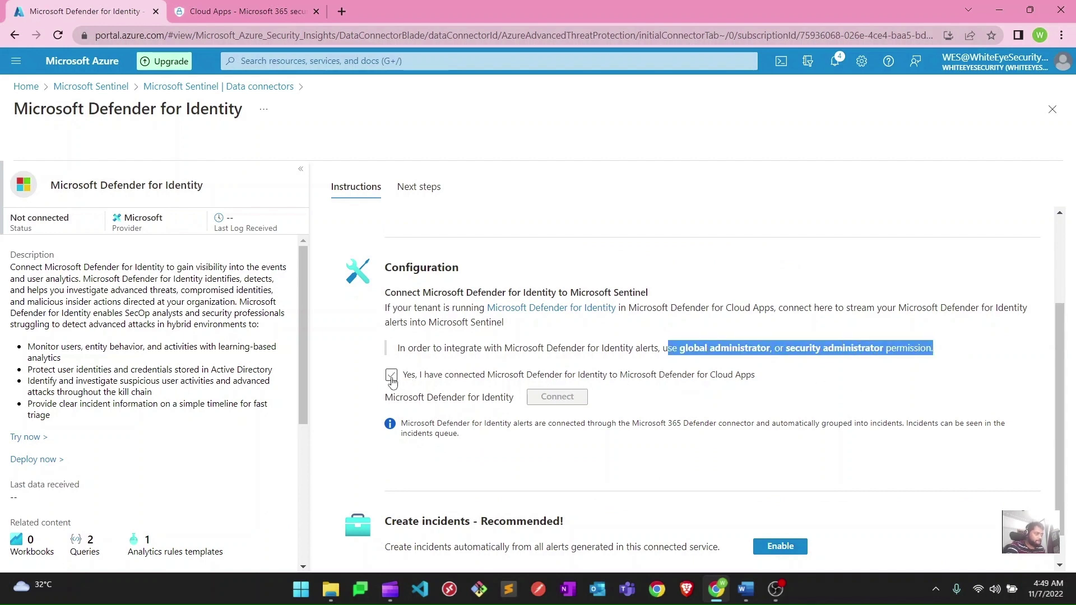
{"action": "left_click", "coordinate": [392, 375]}
{"action": "left_click_drag", "start_coordinate": [424, 376], "coordinate": [745, 382]}
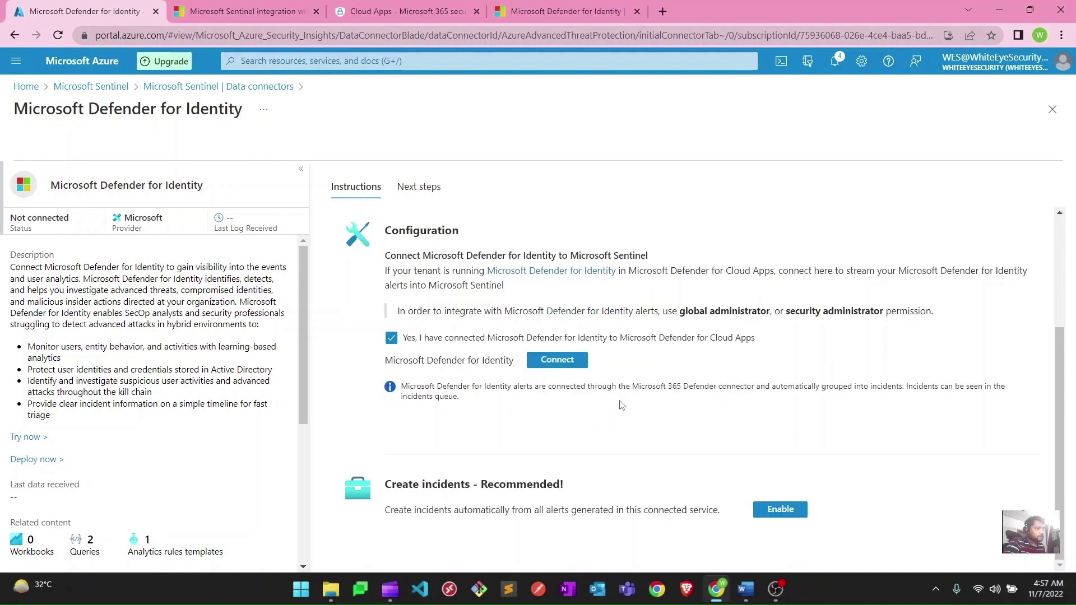
{"action": "left_click", "coordinate": [558, 363]}
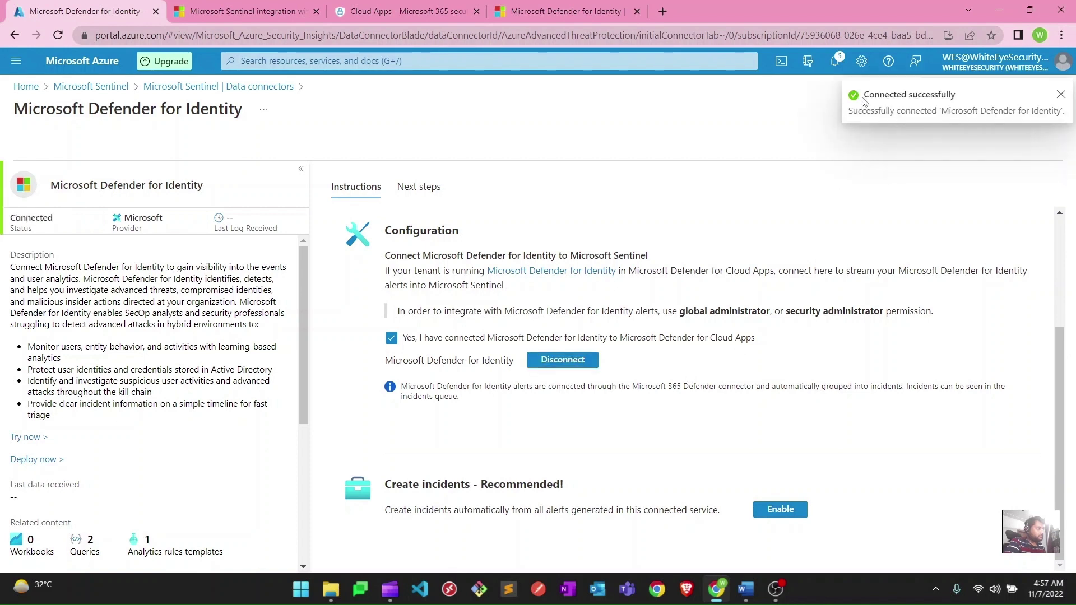
{"action": "left_click", "coordinate": [775, 508]}
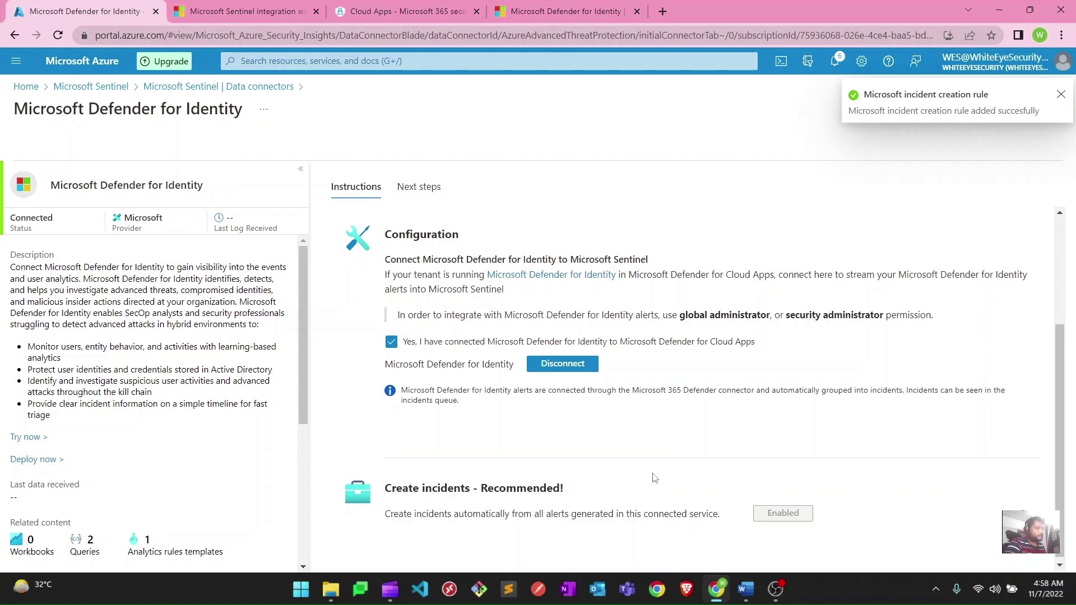
{"action": "scroll", "coordinate": [654, 477], "scroll_direction": "up", "scroll_amount": 3}
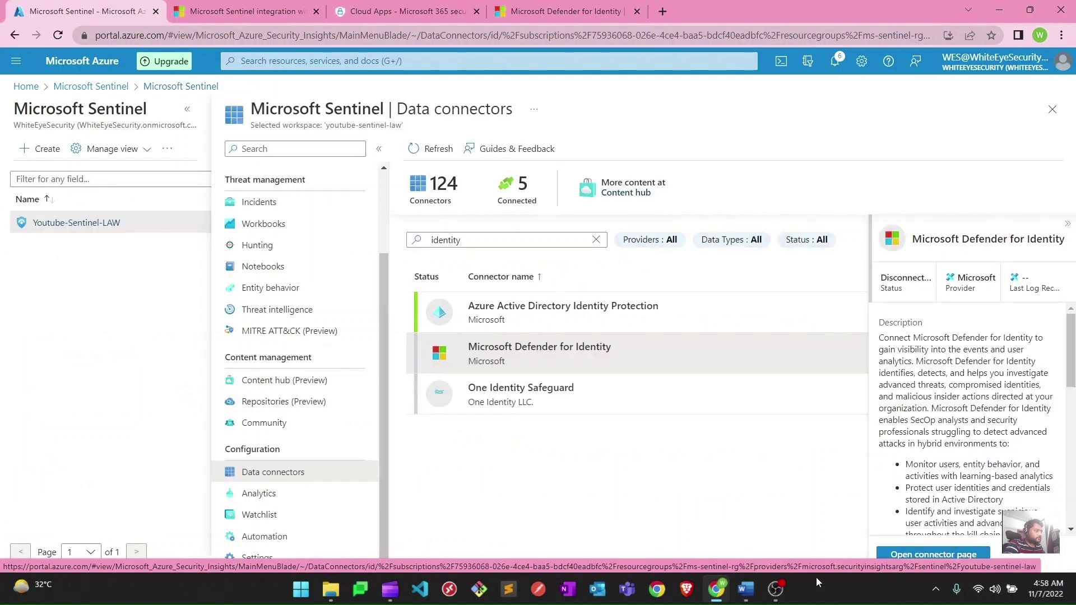
Step: Search the data connectors for "office" and open the Office 365 connector page
{"action": "left_click_drag", "start_coordinate": [458, 240], "coordinate": [408, 240]}
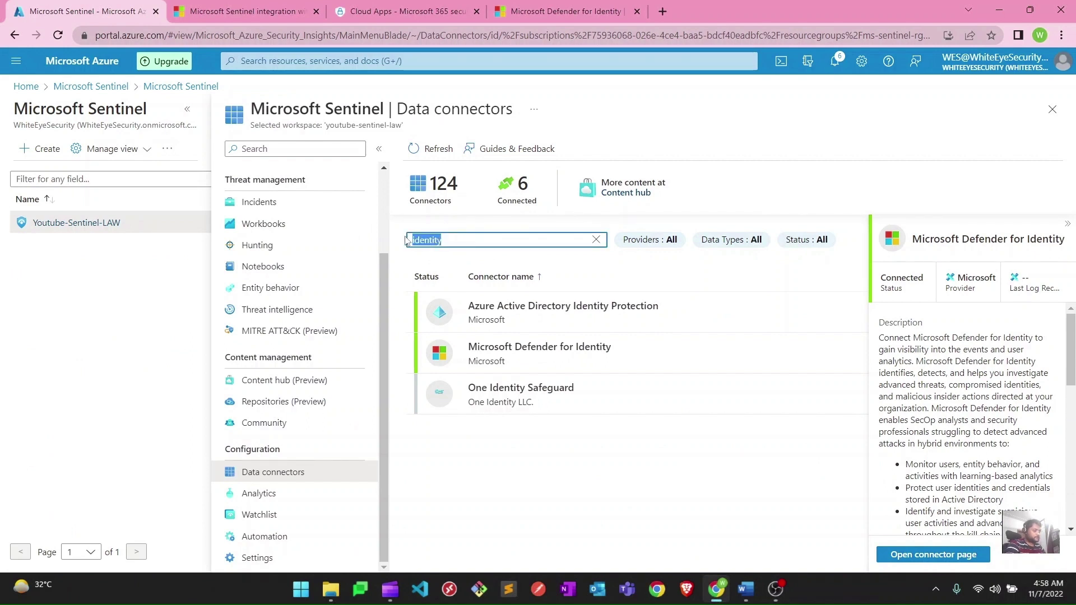
{"action": "type", "text": "office"}
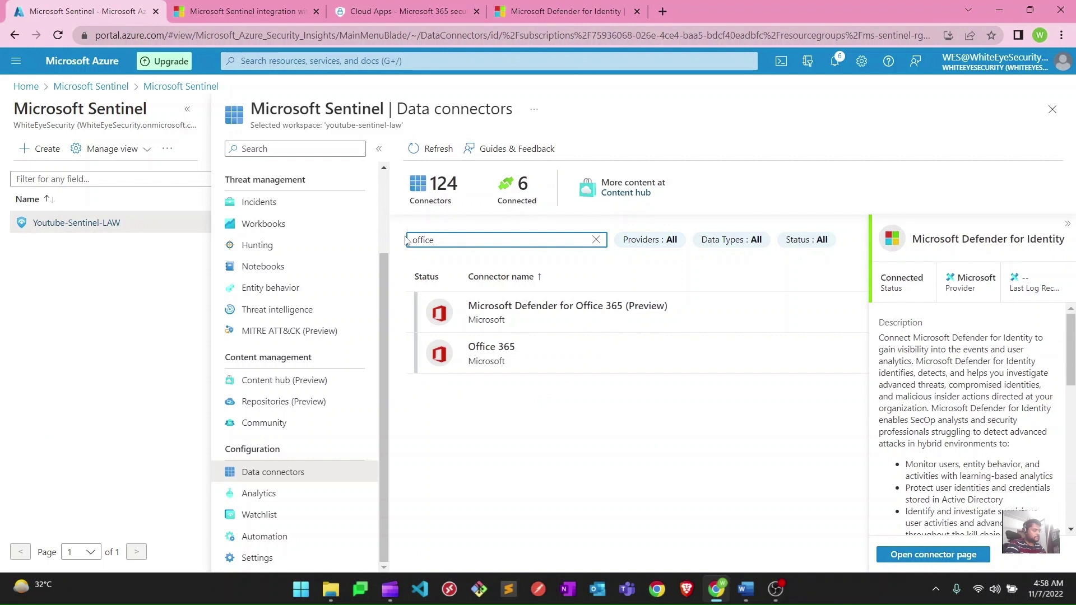
{"action": "left_click", "coordinate": [493, 352]}
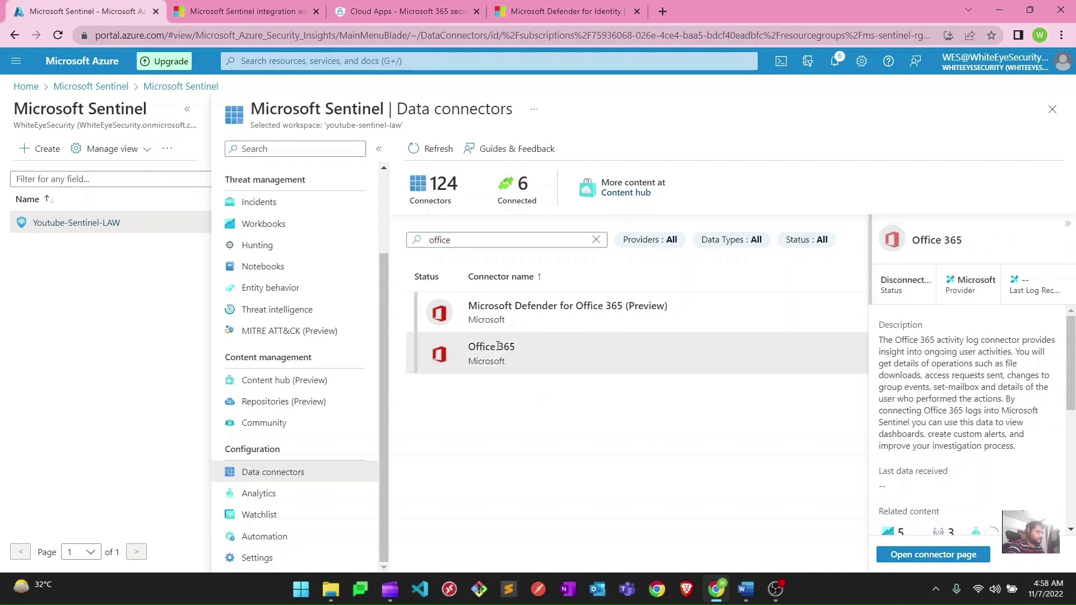
{"action": "left_click", "coordinate": [913, 555]}
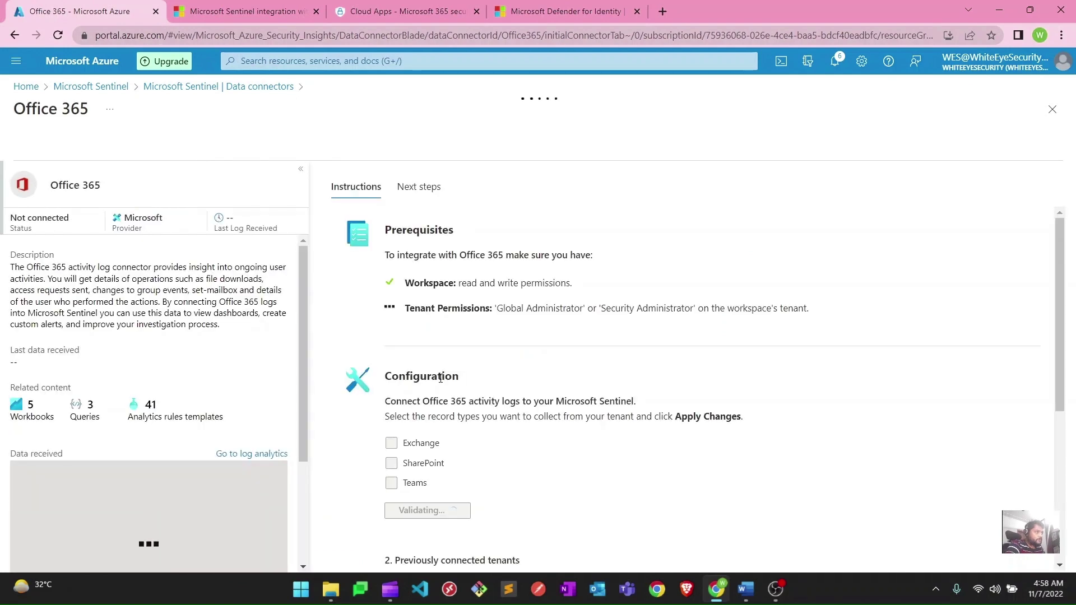
Step: Connect the Exchange, SharePoint and Teams activity logs from Office 365 to Microsoft Sentinel and apply the changes
{"action": "scroll", "coordinate": [441, 378], "scroll_direction": "down", "scroll_amount": 1}
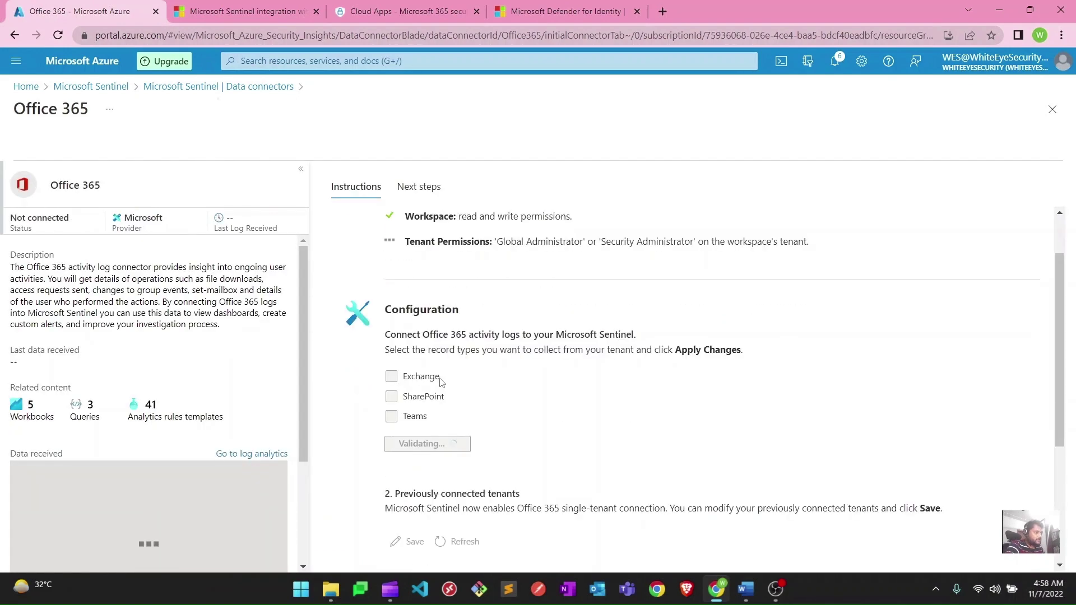
{"action": "left_click", "coordinate": [397, 379]}
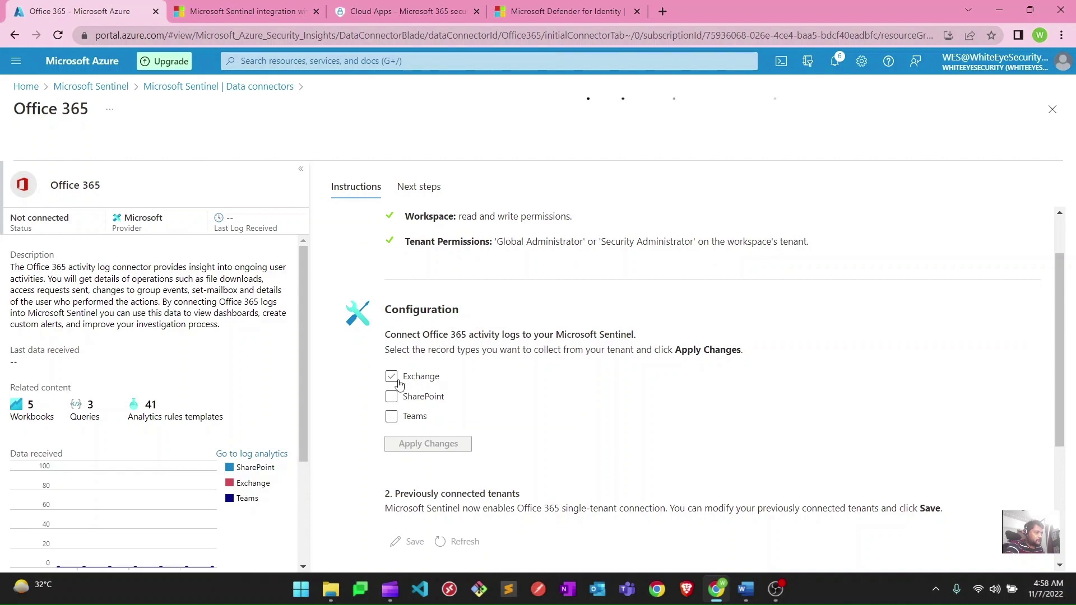
{"action": "left_click", "coordinate": [392, 396]}
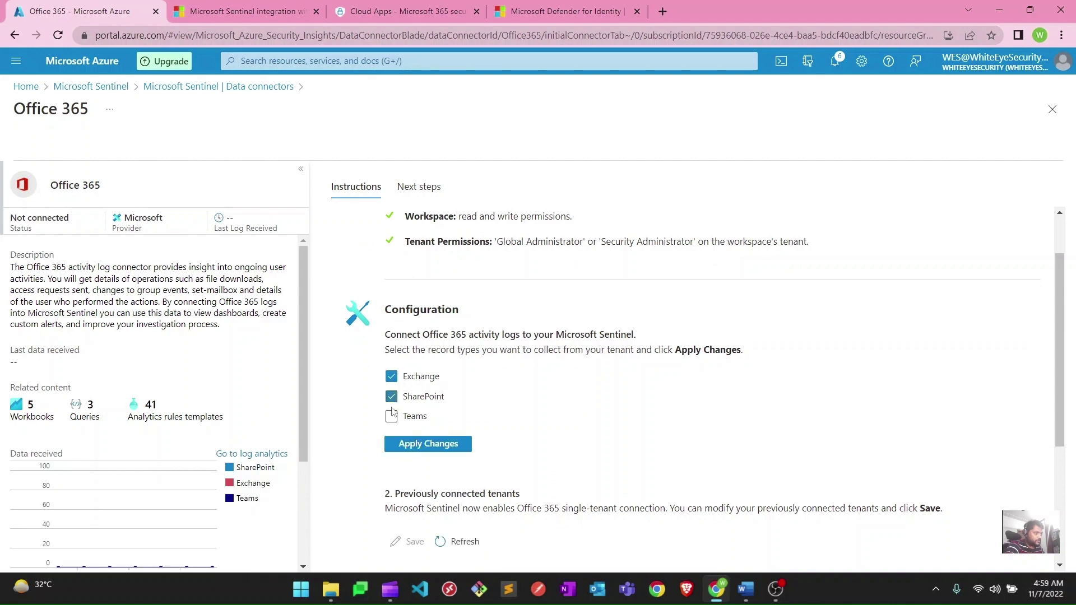
{"action": "left_click", "coordinate": [391, 416]}
{"action": "scroll", "coordinate": [392, 415], "scroll_direction": "down", "scroll_amount": 2}
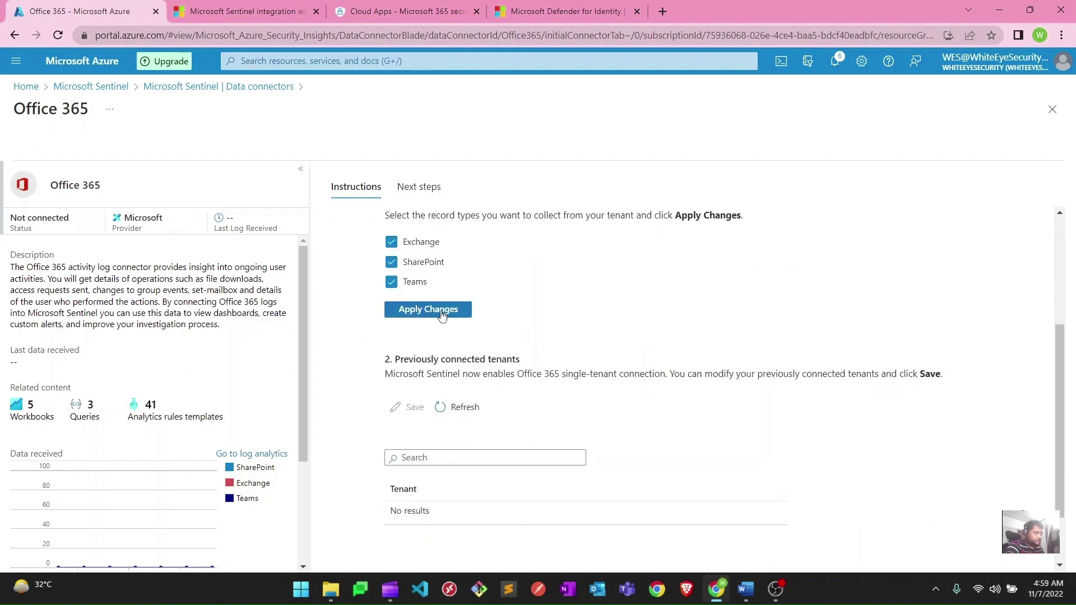
{"action": "left_click", "coordinate": [441, 312]}
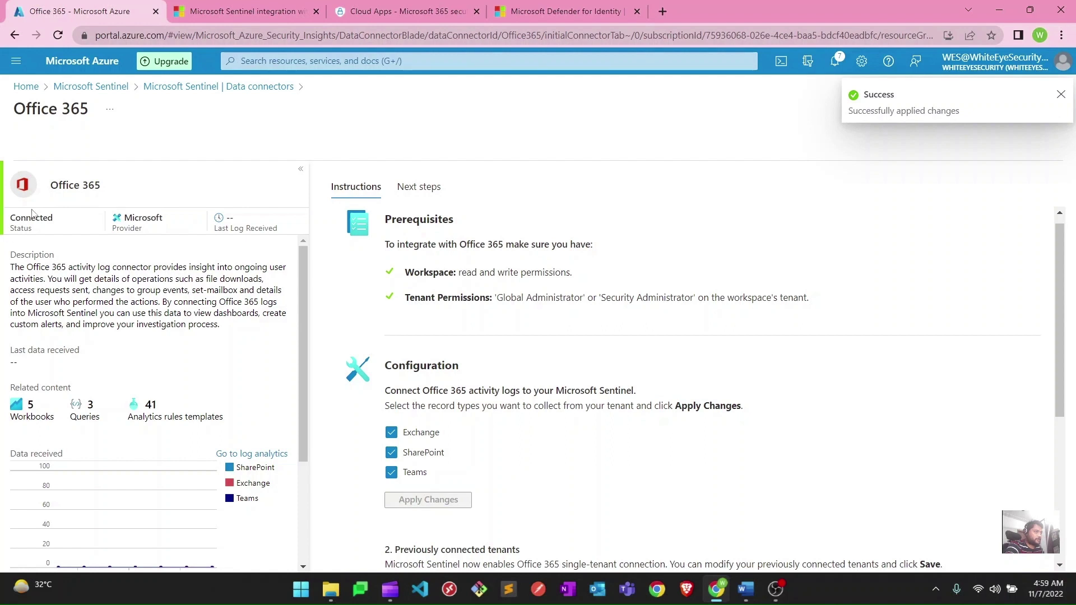
Step: Look over the previously connected tenants section of the Office 365 connector and return to the Data connectors list
{"action": "scroll", "coordinate": [479, 406], "scroll_direction": "down", "scroll_amount": 5}
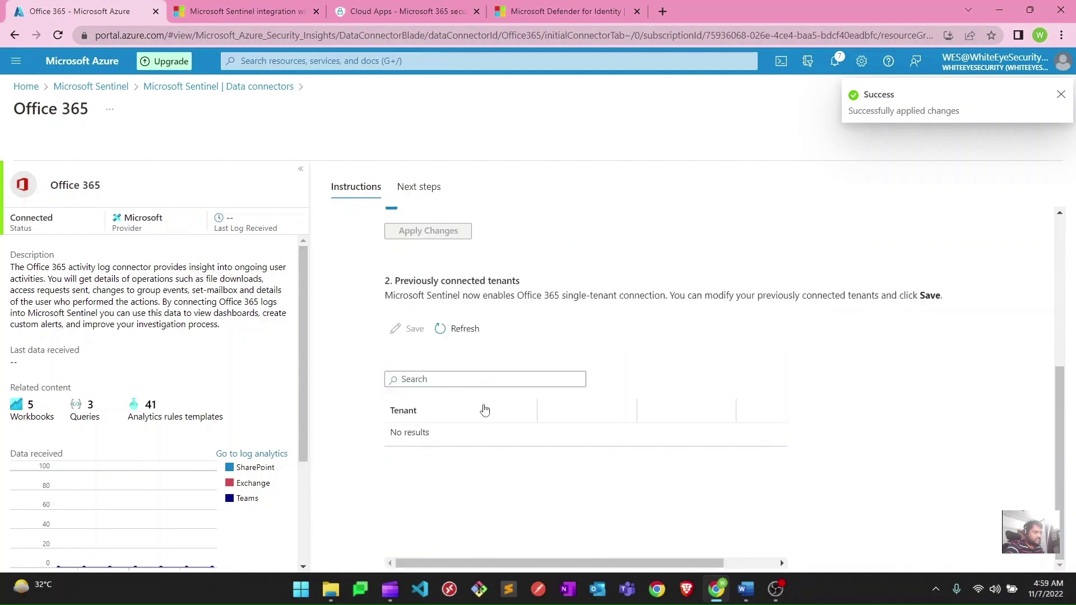
{"action": "scroll", "coordinate": [485, 409], "scroll_direction": "up", "scroll_amount": 1}
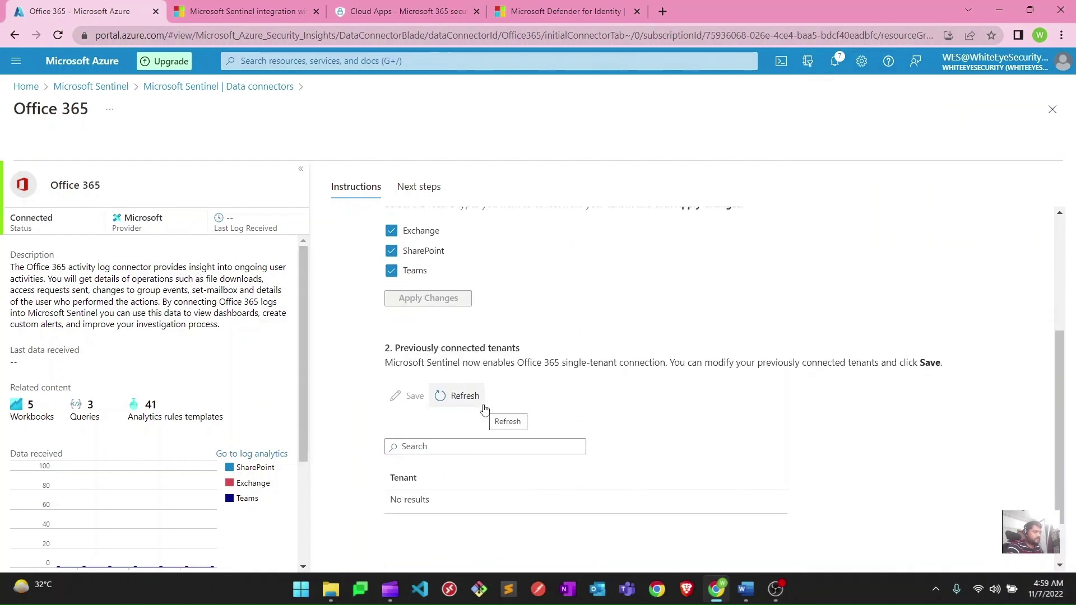
{"action": "scroll", "coordinate": [485, 410], "scroll_direction": "up", "scroll_amount": 3}
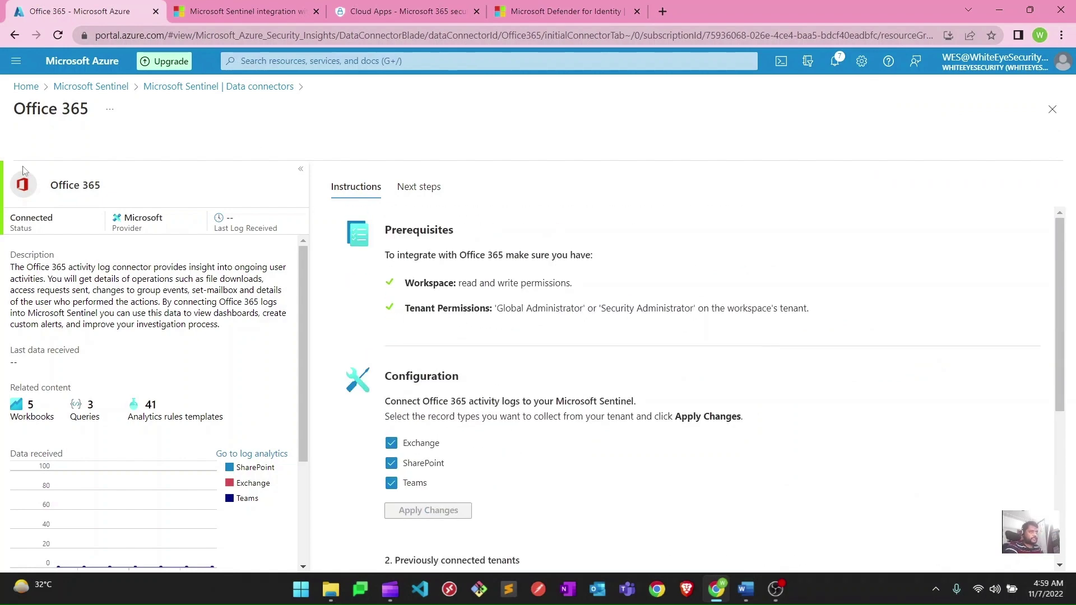
{"action": "left_click", "coordinate": [242, 87]}
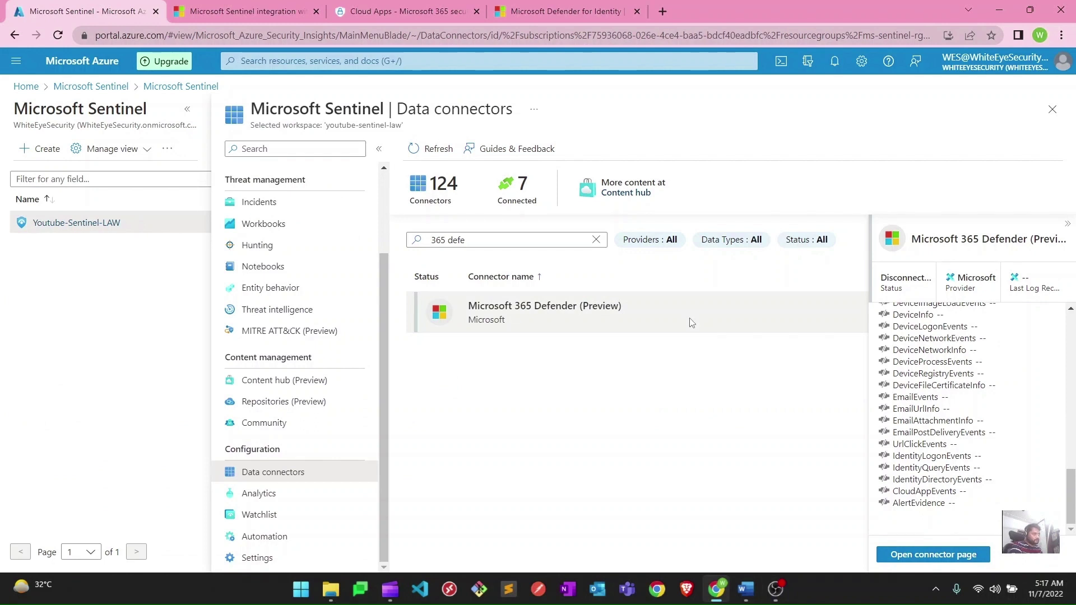
Step: Open the Microsoft 365 Defender (Preview) connector page and go to the Microsoft Defender for Endpoint list under Connect events
{"action": "left_click", "coordinate": [922, 554]}
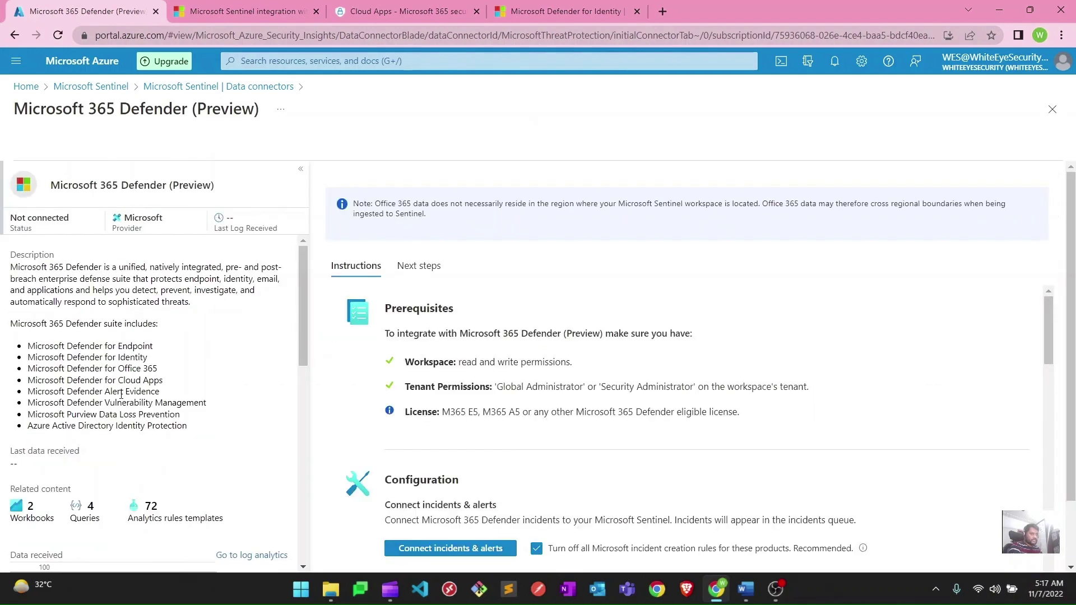
{"action": "left_click_drag", "start_coordinate": [28, 343], "coordinate": [189, 427]}
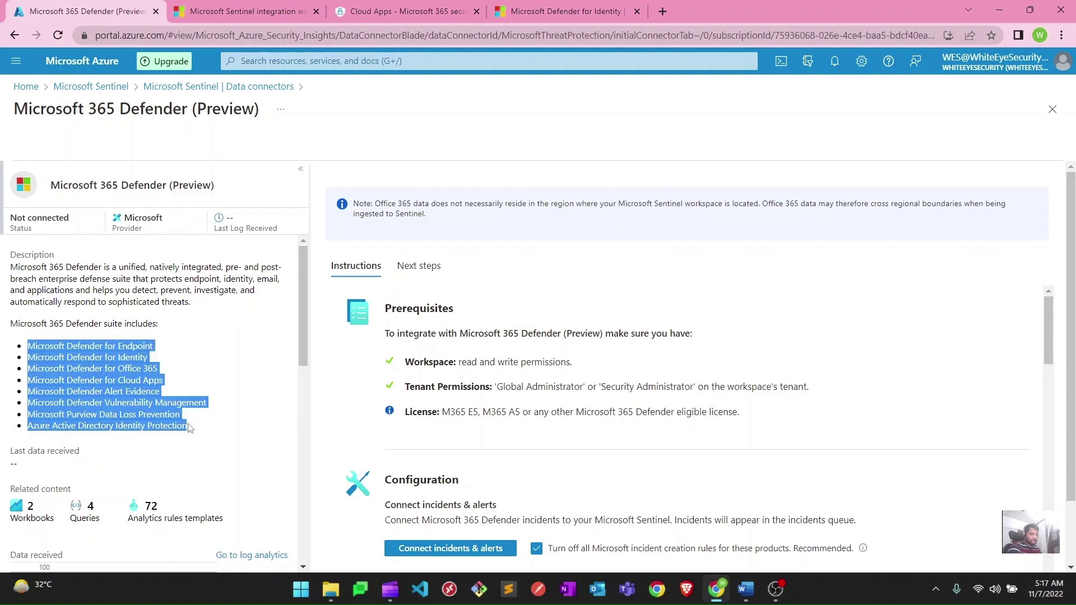
{"action": "scroll", "coordinate": [482, 442], "scroll_direction": "down", "scroll_amount": 6}
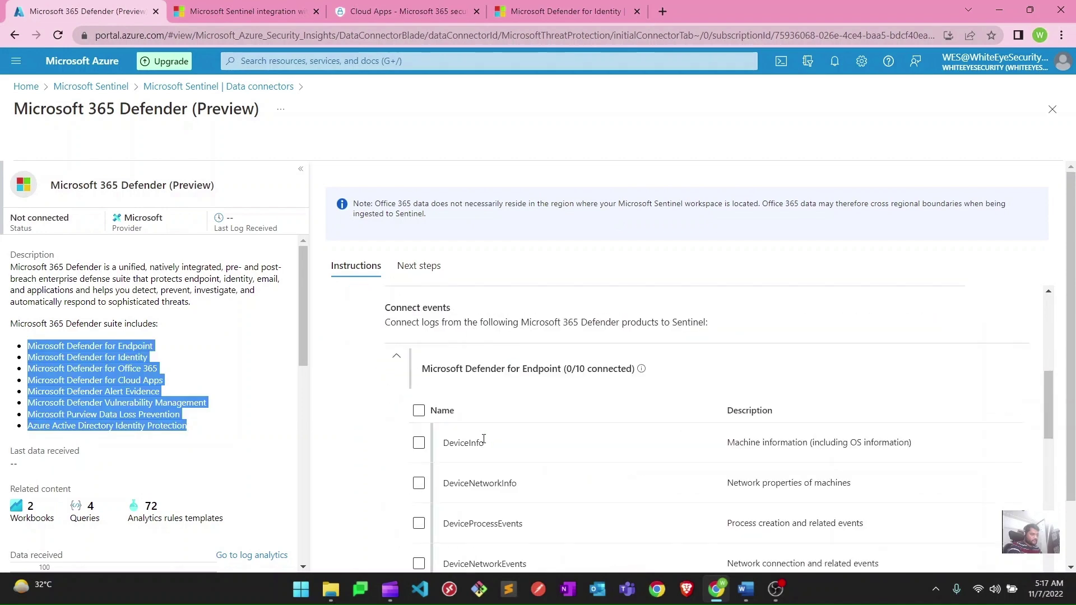
{"action": "scroll", "coordinate": [432, 446], "scroll_direction": "down", "scroll_amount": 1}
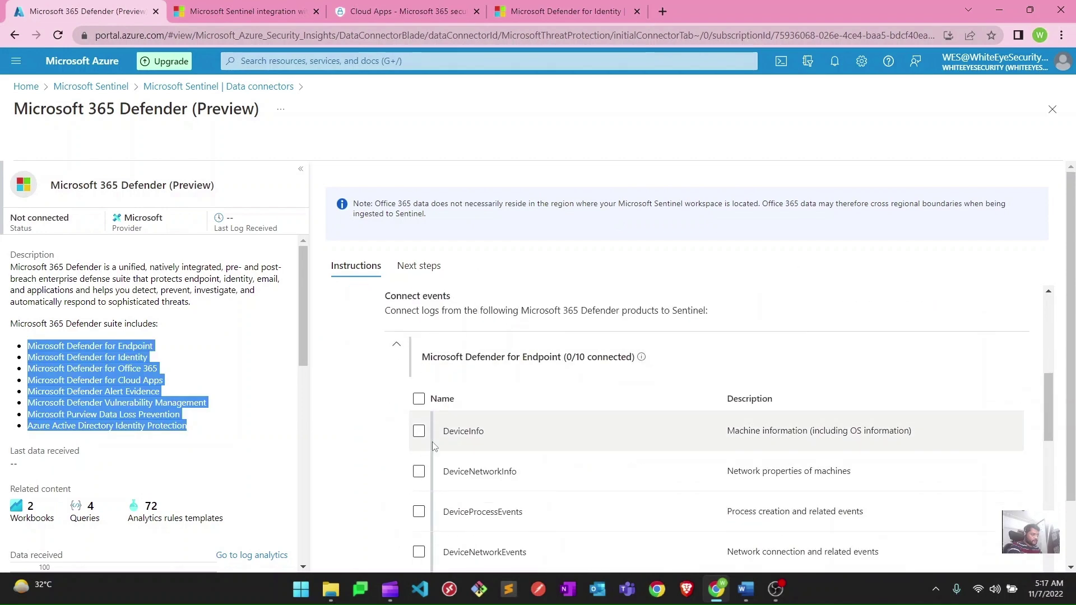
Step: Look through the Connect events lists from Microsoft Defender for Office 365 down to Microsoft Defender Vulnerability Management
{"action": "scroll", "coordinate": [433, 446], "scroll_direction": "down", "scroll_amount": 5}
{"action": "scroll", "coordinate": [629, 514], "scroll_direction": "down", "scroll_amount": 4}
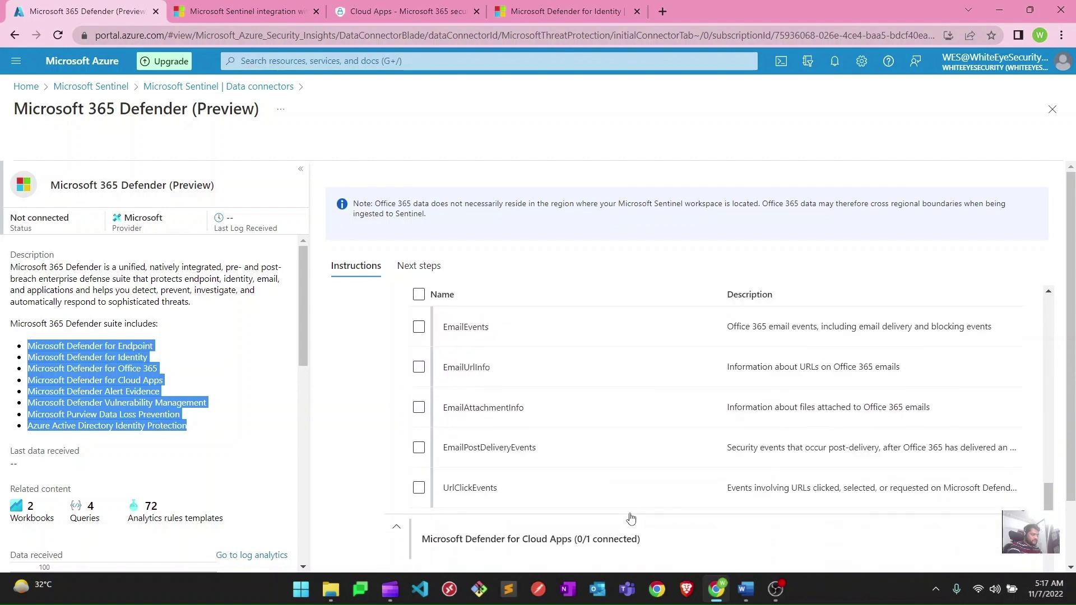
{"action": "scroll", "coordinate": [631, 518], "scroll_direction": "down", "scroll_amount": 3}
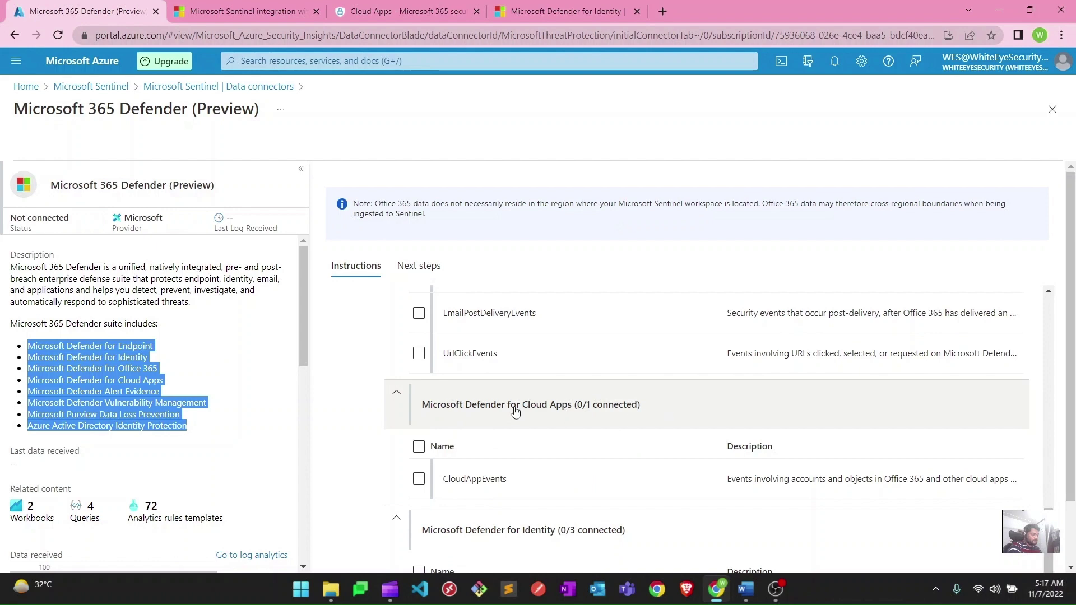
{"action": "scroll", "coordinate": [493, 409], "scroll_direction": "down", "scroll_amount": 3}
{"action": "scroll", "coordinate": [557, 449], "scroll_direction": "down", "scroll_amount": 4}
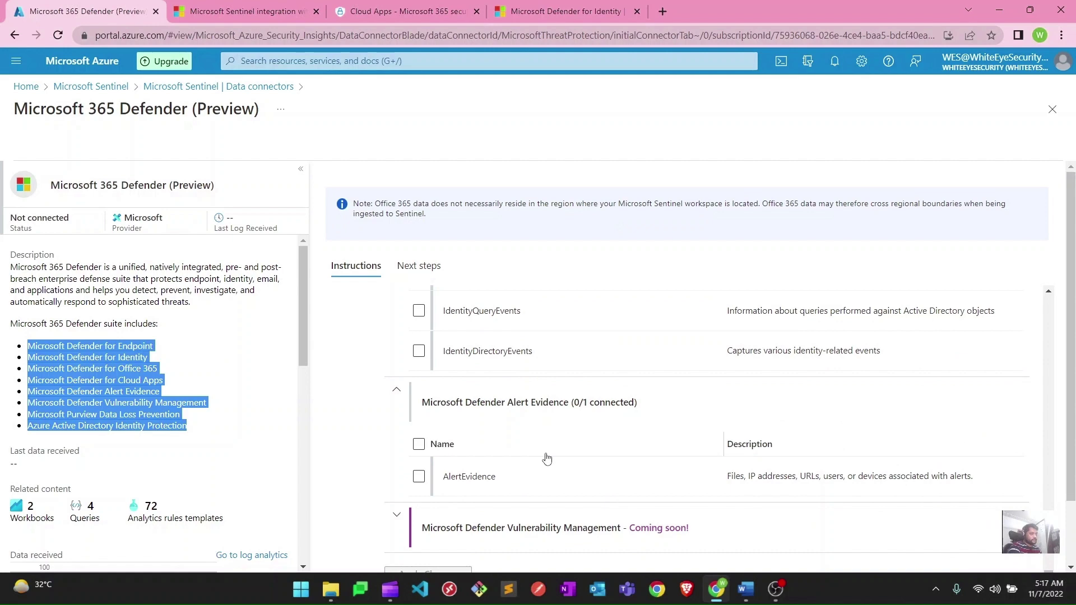
{"action": "scroll", "coordinate": [546, 458], "scroll_direction": "down", "scroll_amount": 2}
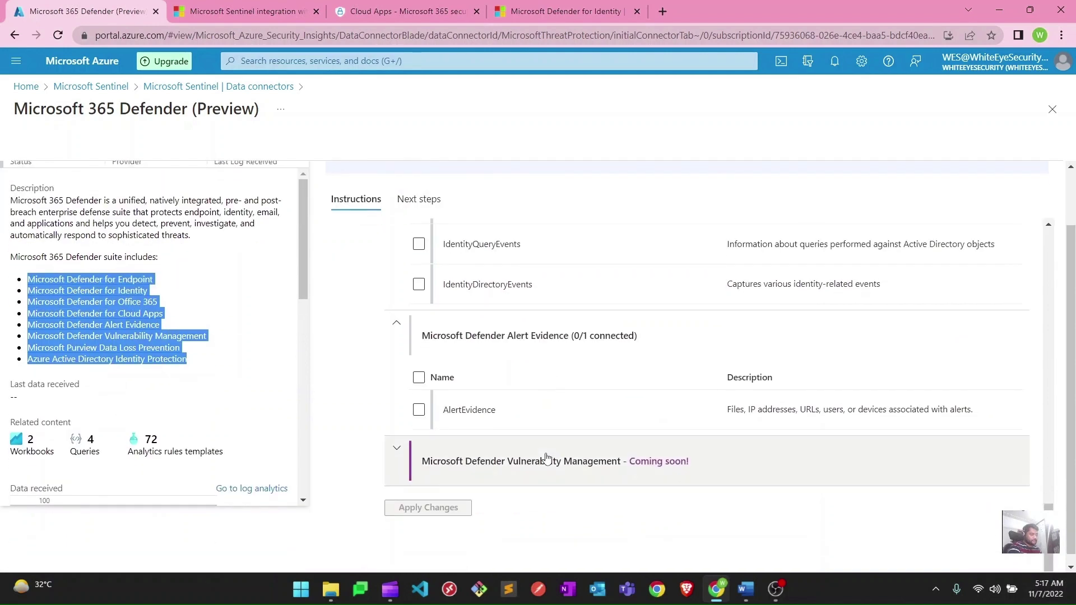
Step: Select all event types in the Microsoft Defender for Endpoint list under Connect events
{"action": "scroll", "coordinate": [547, 458], "scroll_direction": "up", "scroll_amount": 5}
{"action": "scroll", "coordinate": [547, 459], "scroll_direction": "up", "scroll_amount": 10}
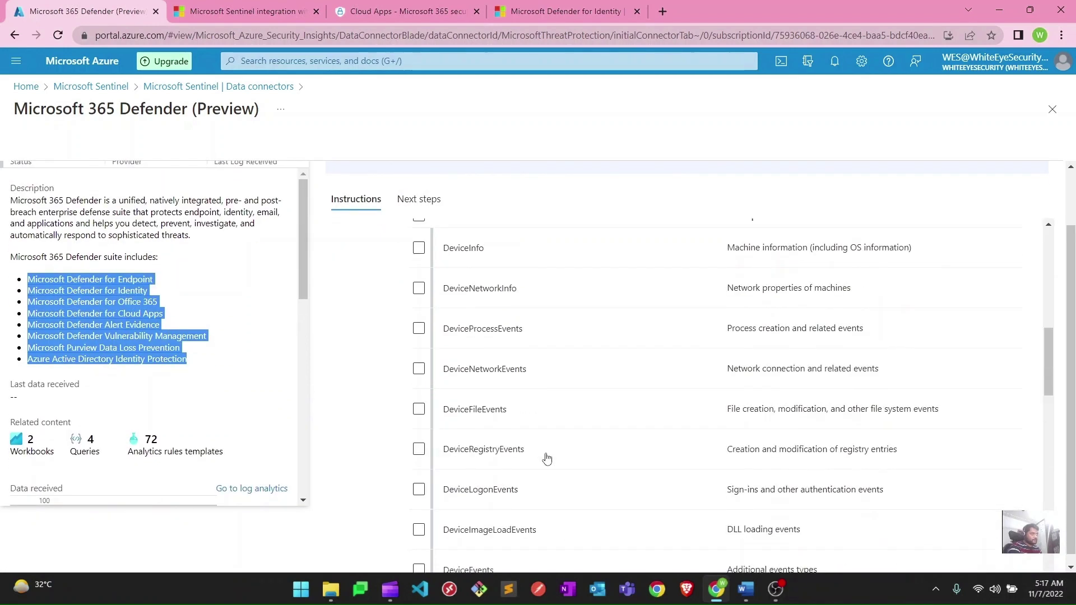
{"action": "scroll", "coordinate": [547, 458], "scroll_direction": "down", "scroll_amount": 3}
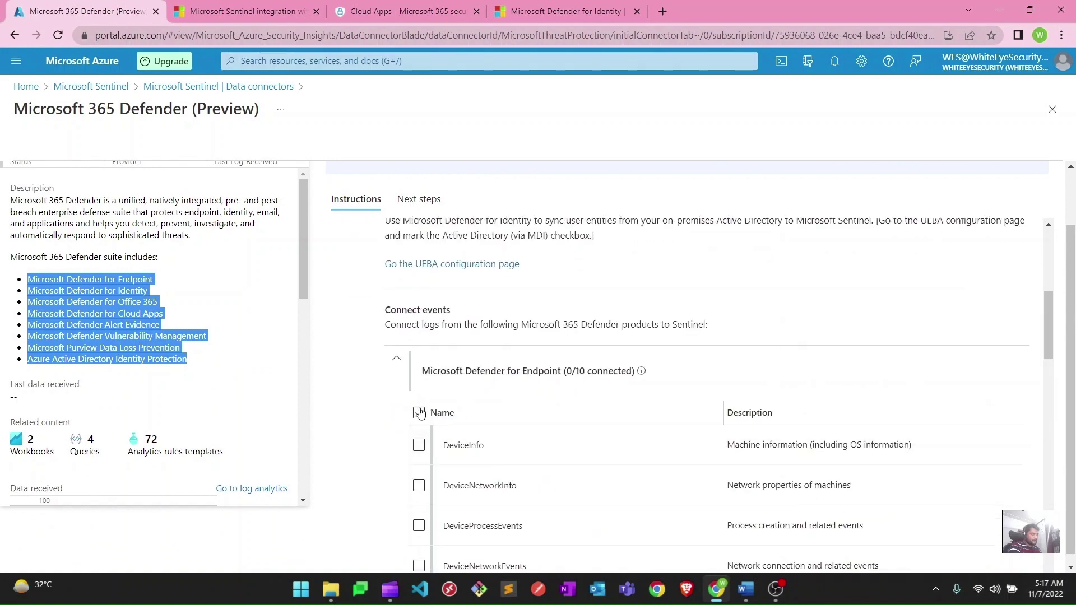
{"action": "left_click", "coordinate": [419, 413]}
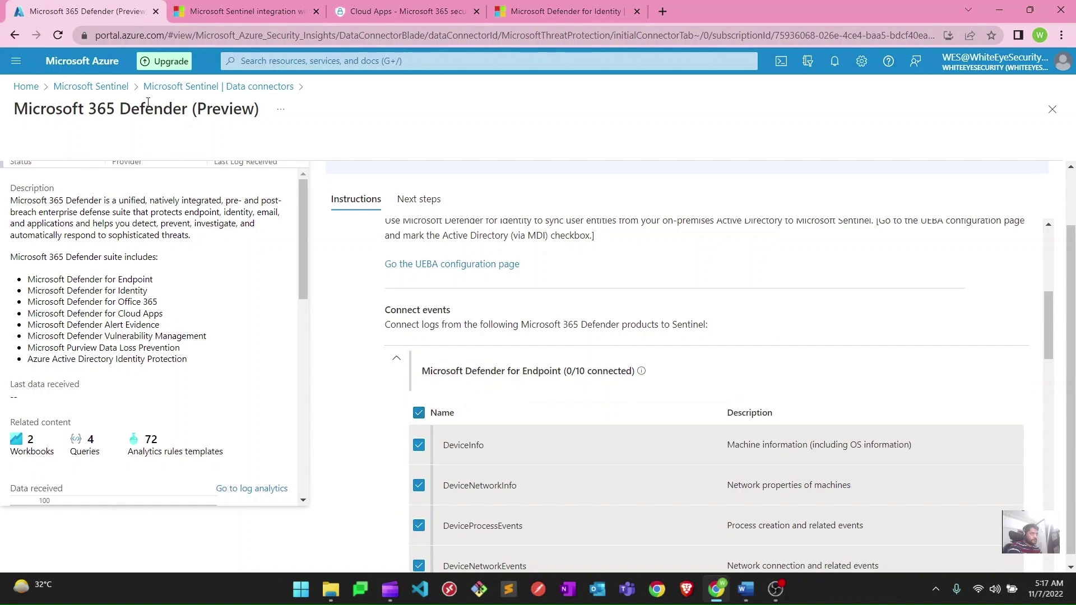
Step: Review the connector's preview label, the selected Endpoint events, the Defender for Office 365 events and the prerequisites
{"action": "left_click_drag", "start_coordinate": [14, 115], "coordinate": [258, 129]}
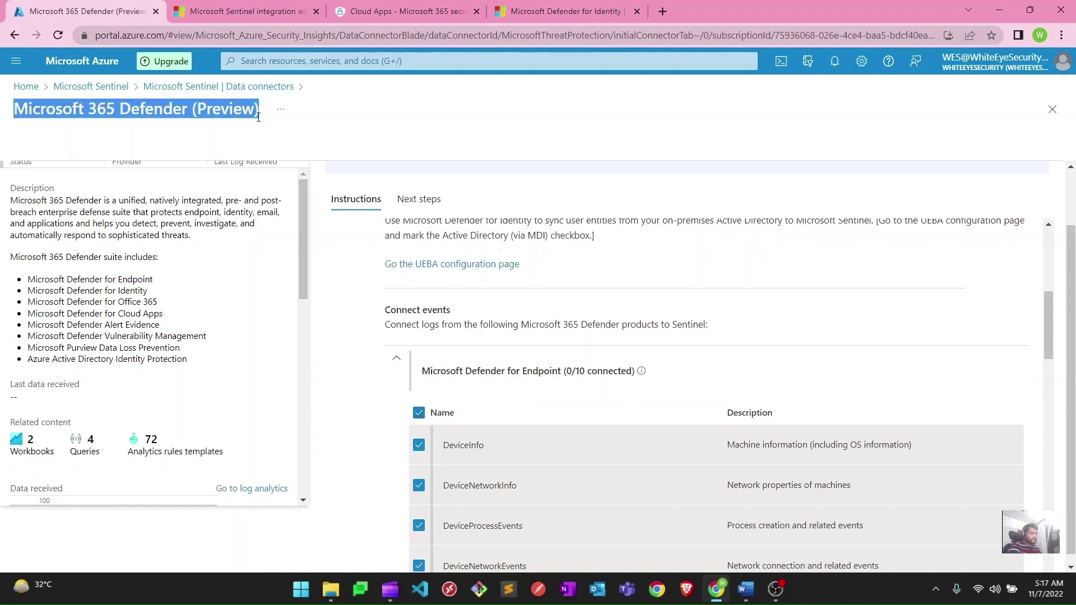
{"action": "scroll", "coordinate": [513, 283], "scroll_direction": "down", "scroll_amount": 3}
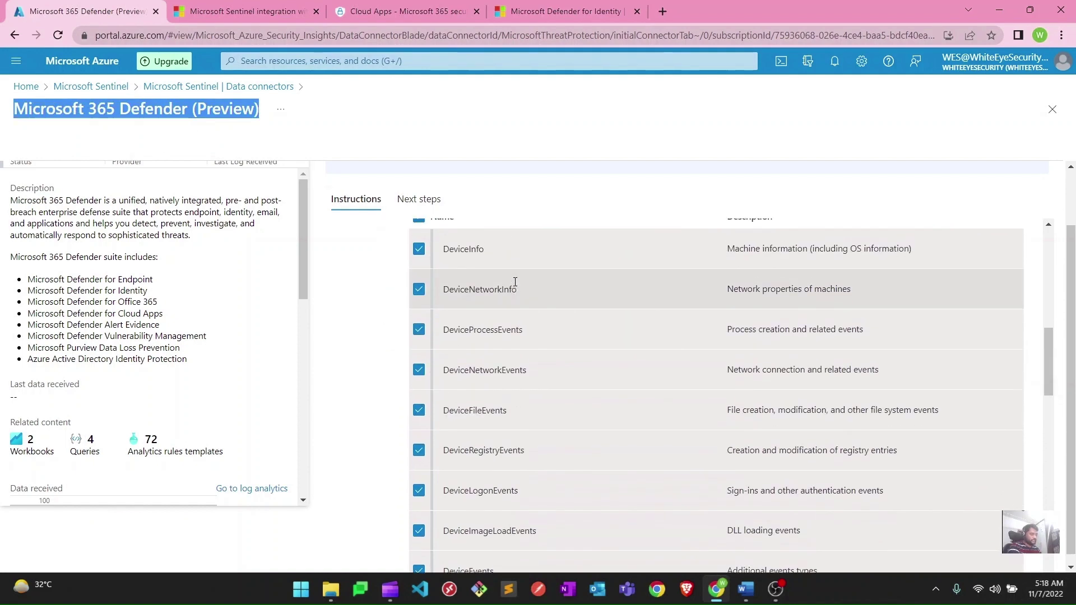
{"action": "scroll", "coordinate": [513, 283], "scroll_direction": "up", "scroll_amount": 3}
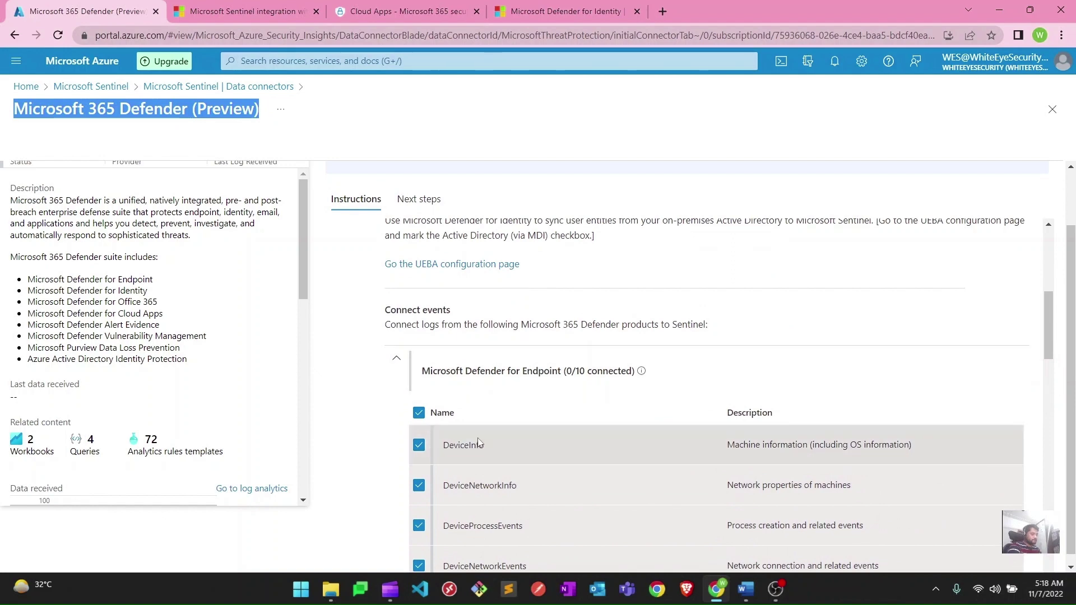
{"action": "scroll", "coordinate": [478, 443], "scroll_direction": "down", "scroll_amount": 9}
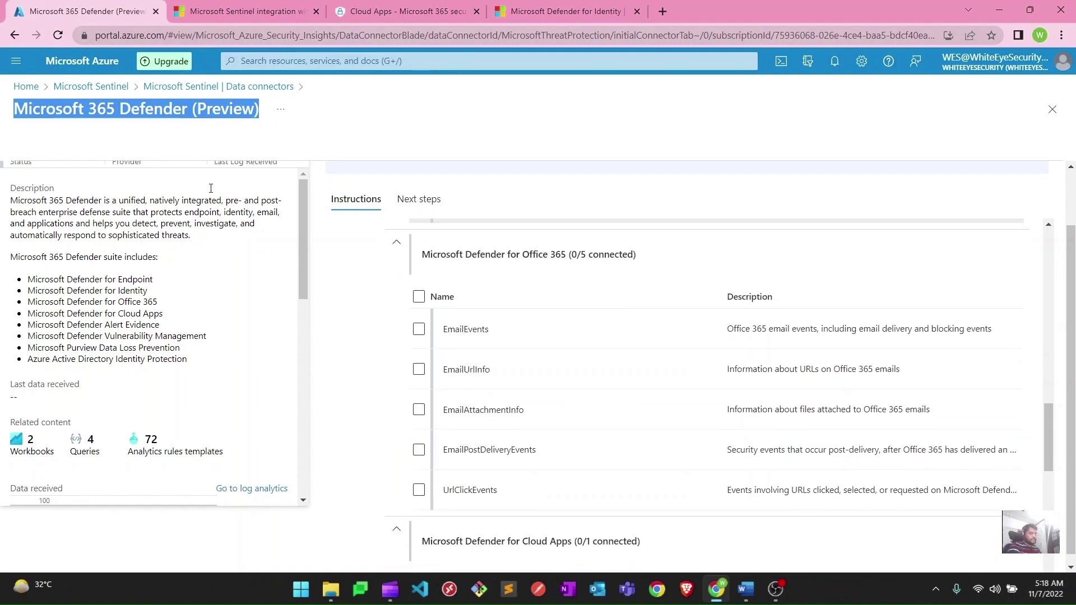
{"action": "left_click", "coordinate": [183, 115]}
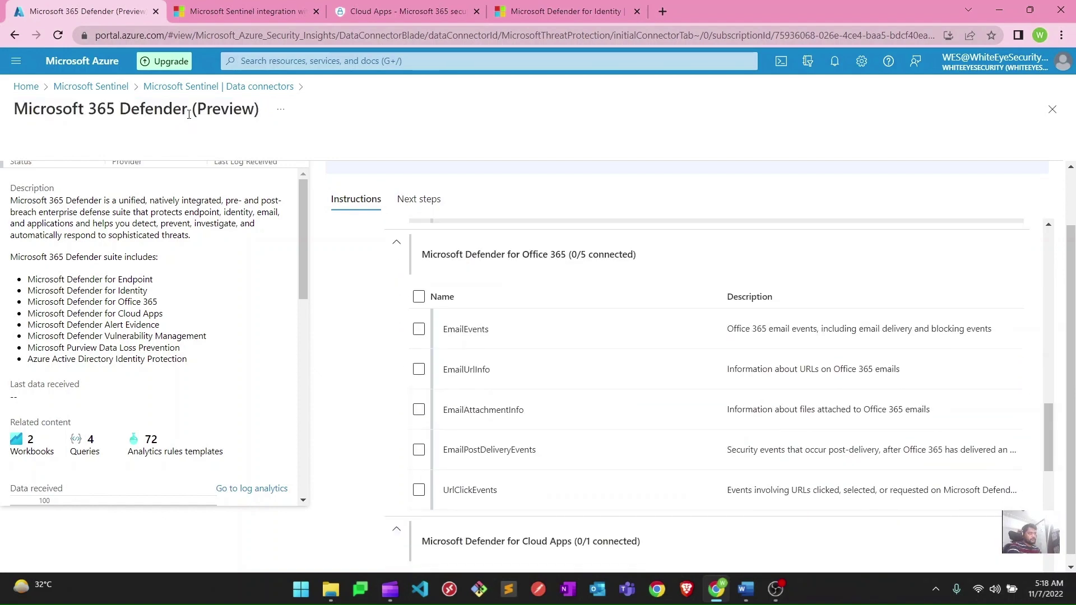
{"action": "left_click_drag", "start_coordinate": [191, 107], "coordinate": [260, 109]}
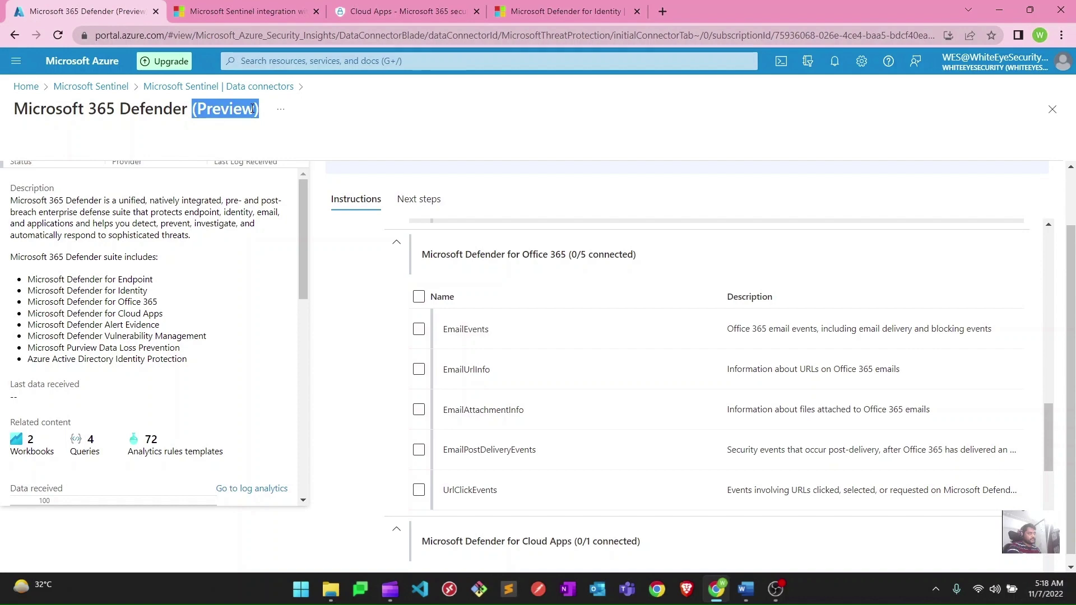
{"action": "scroll", "coordinate": [449, 340], "scroll_direction": "up", "scroll_amount": 4}
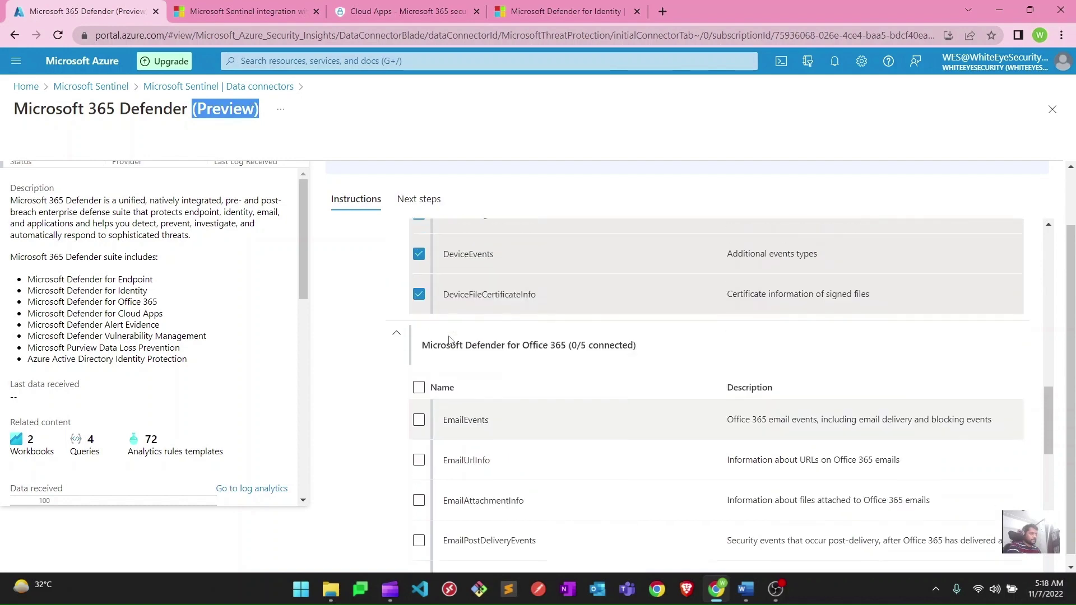
{"action": "scroll", "coordinate": [450, 340], "scroll_direction": "up", "scroll_amount": 6}
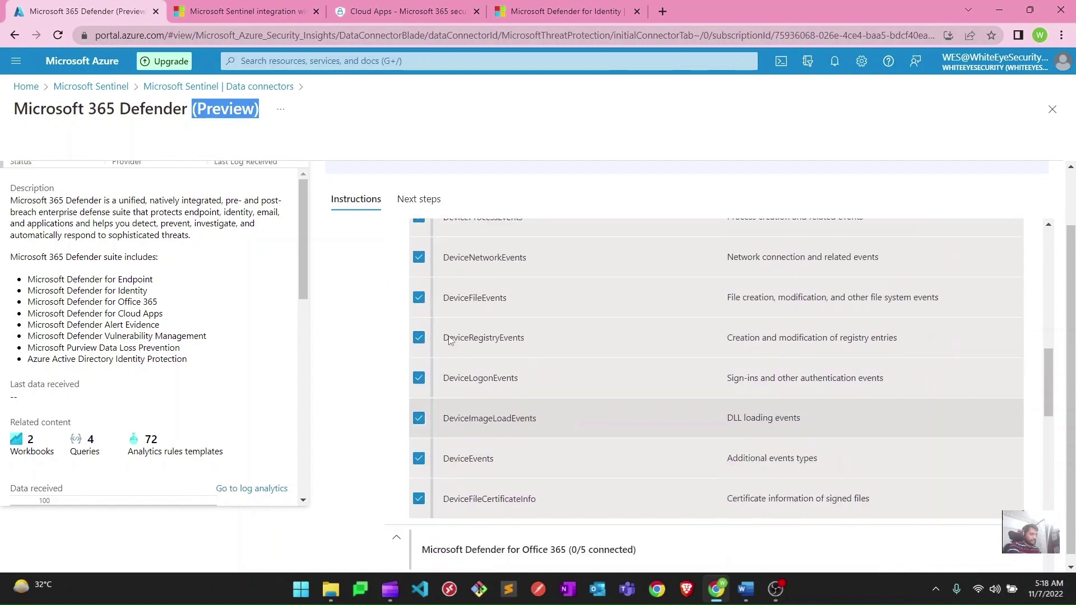
{"action": "scroll", "coordinate": [488, 371], "scroll_direction": "up", "scroll_amount": 5}
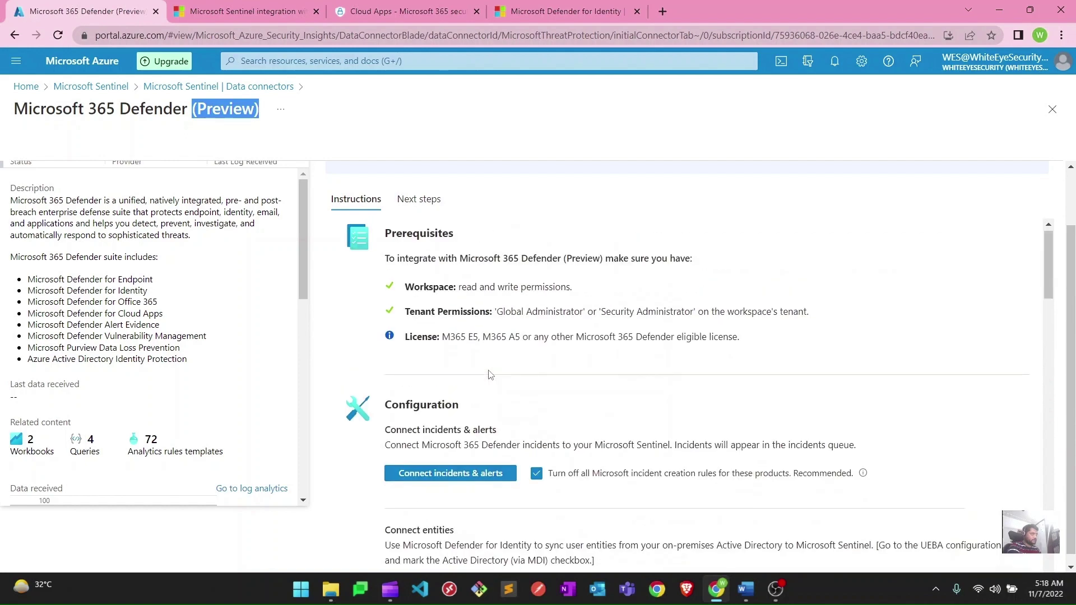
Step: Apply the changes to connect the selected Microsoft Defender for Endpoint events to Microsoft Sentinel
{"action": "scroll", "coordinate": [488, 374], "scroll_direction": "down", "scroll_amount": 7}
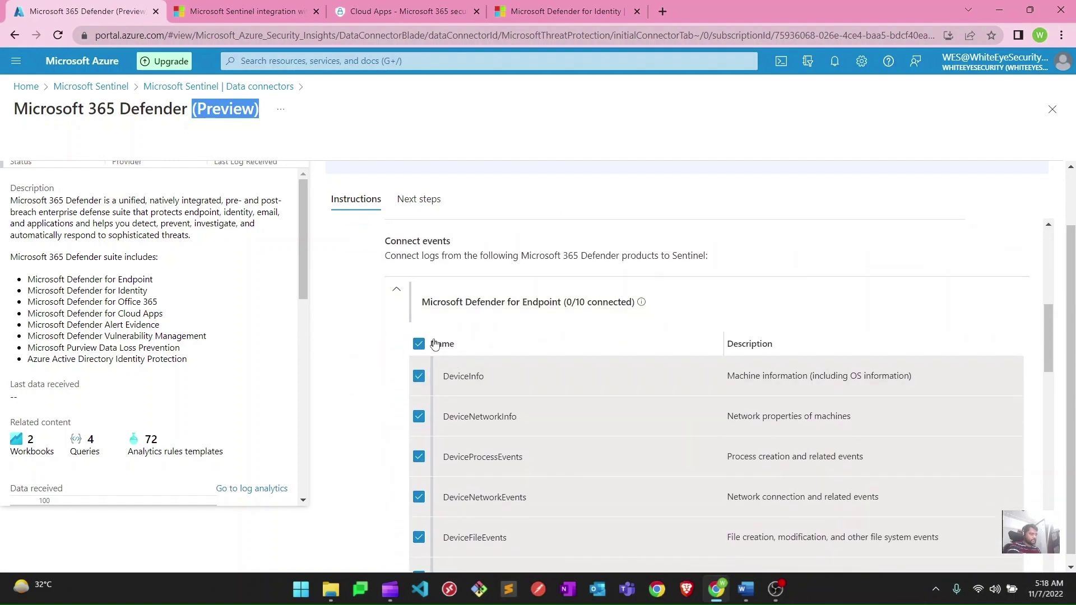
{"action": "scroll", "coordinate": [473, 398], "scroll_direction": "down", "scroll_amount": 1}
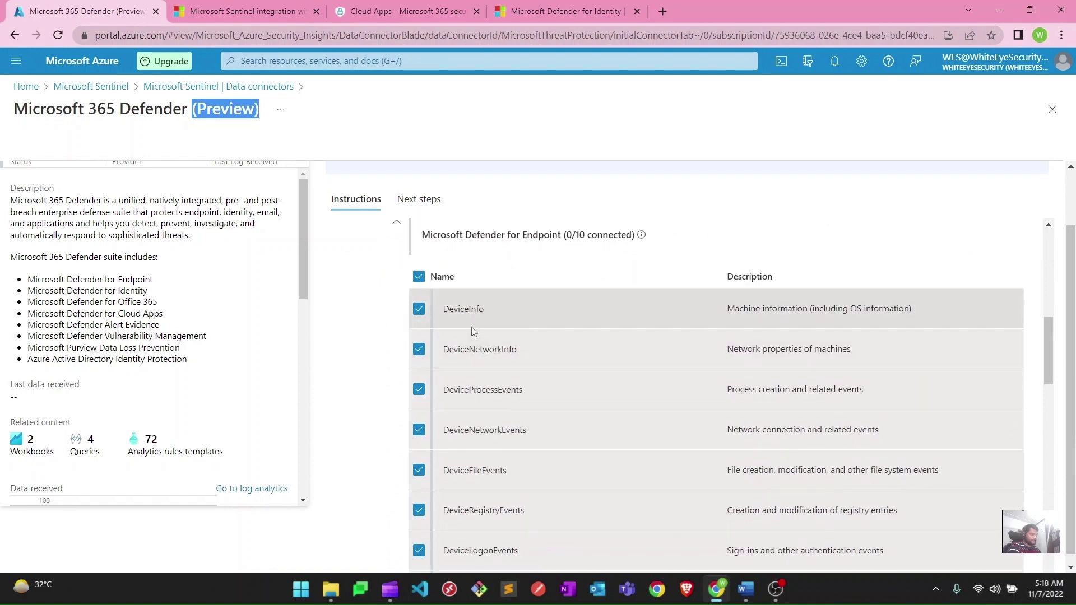
{"action": "scroll", "coordinate": [472, 331], "scroll_direction": "down", "scroll_amount": 20}
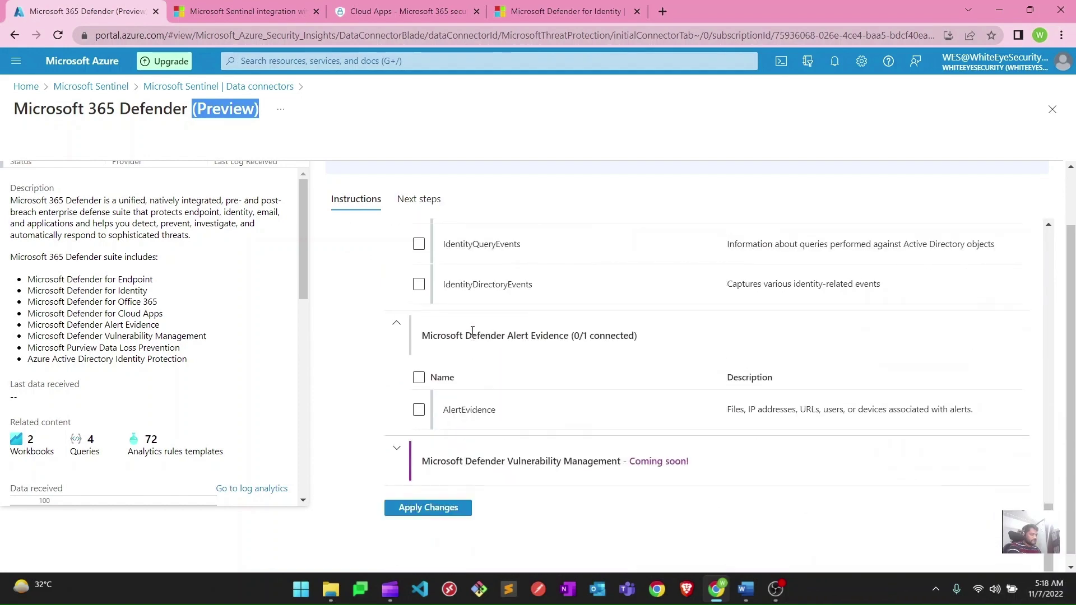
{"action": "left_click", "coordinate": [439, 507]}
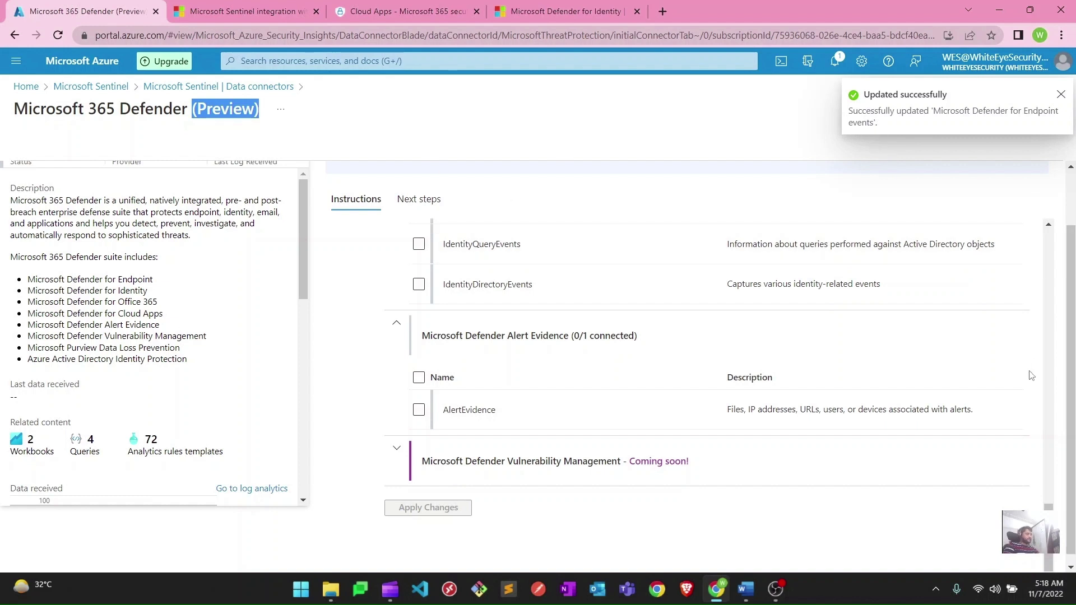
{"action": "scroll", "coordinate": [329, 203], "scroll_direction": "up", "scroll_amount": 1}
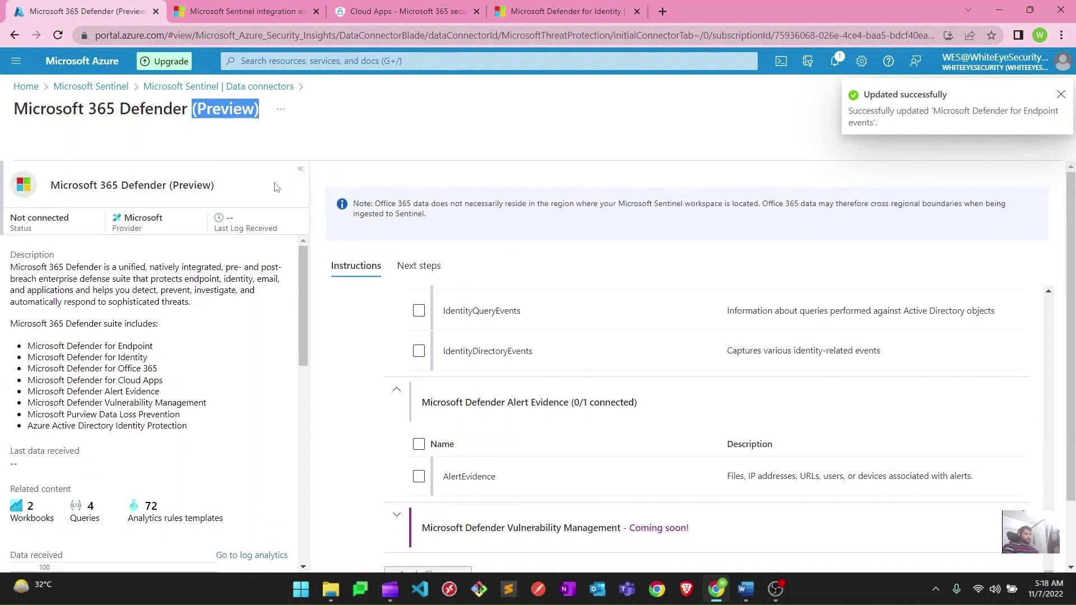